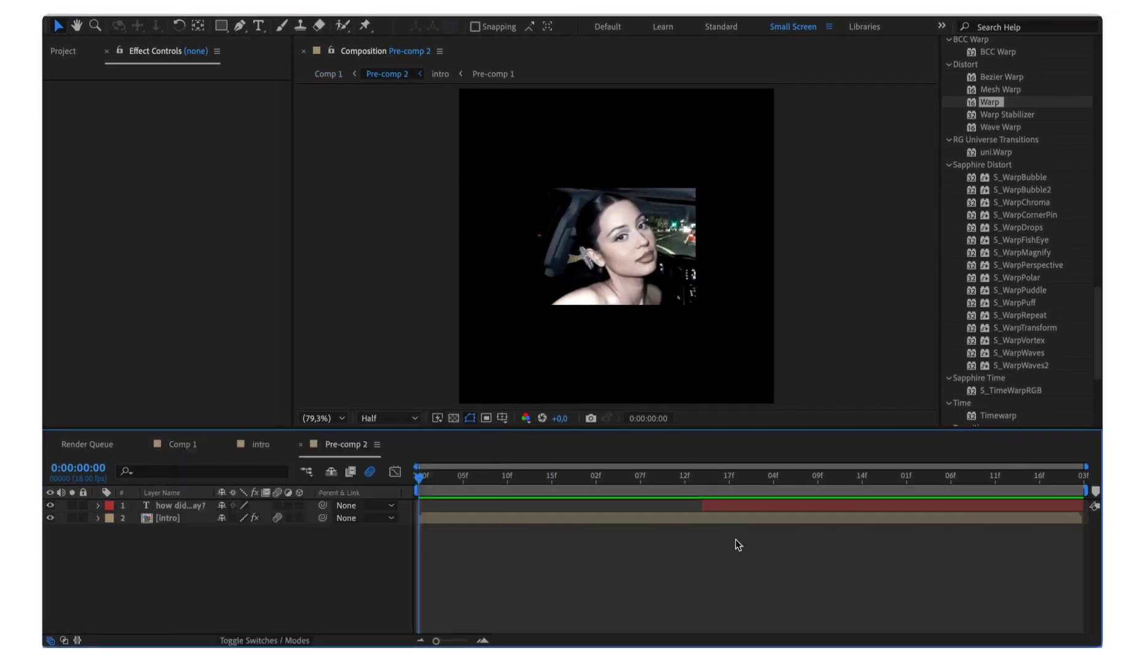
- Create a new black solid and set its anchor point's first value to 5
{"action": "key", "text": "ctrl+y"}
{"action": "key", "text": "Return"}
{"action": "key", "text": "a"}
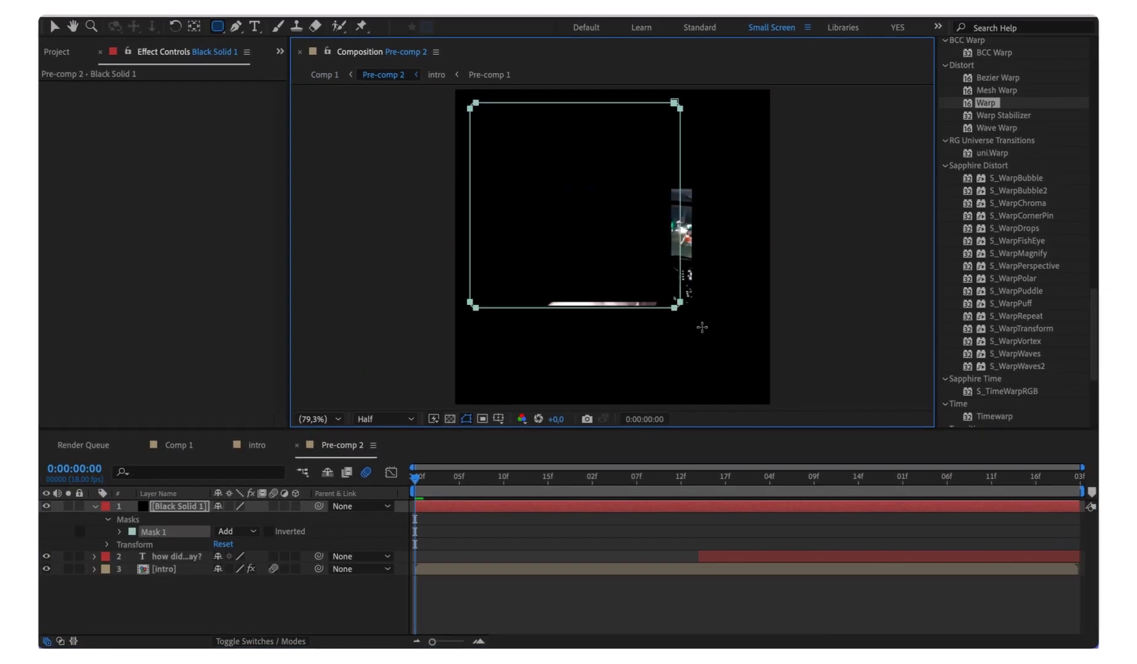
{"action": "left_click", "coordinate": [234, 519]}
{"action": "type", "text": "5"}
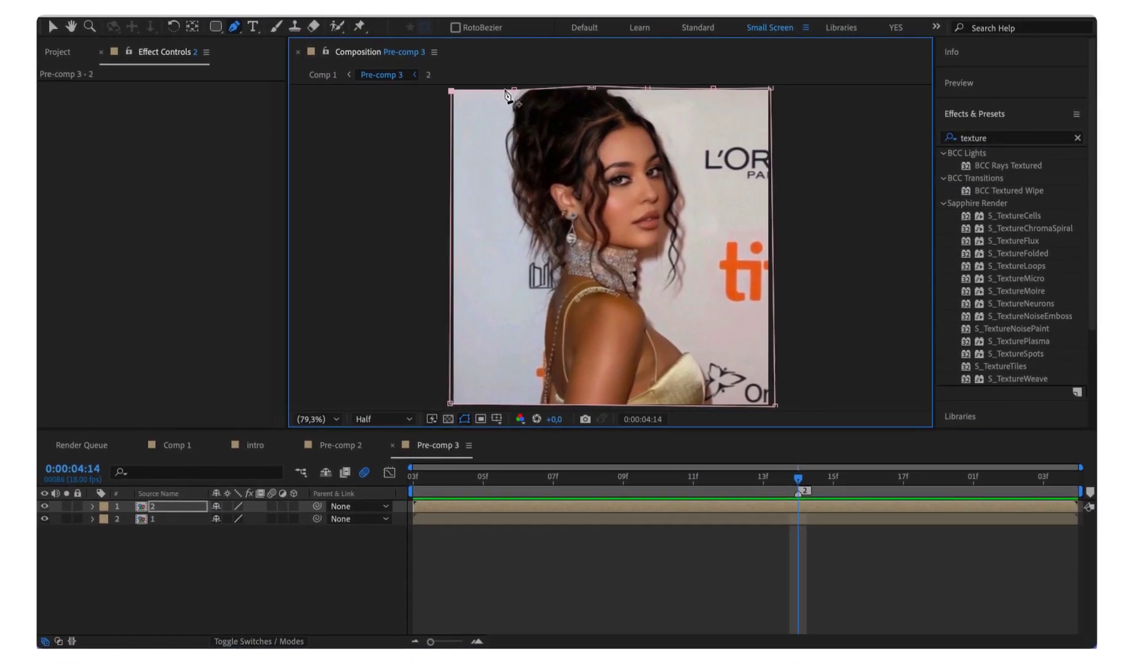
- Keyframe the mask path frame by frame from 4:11, sliding it down the face and off the image
{"action": "left_click", "coordinate": [696, 481]}
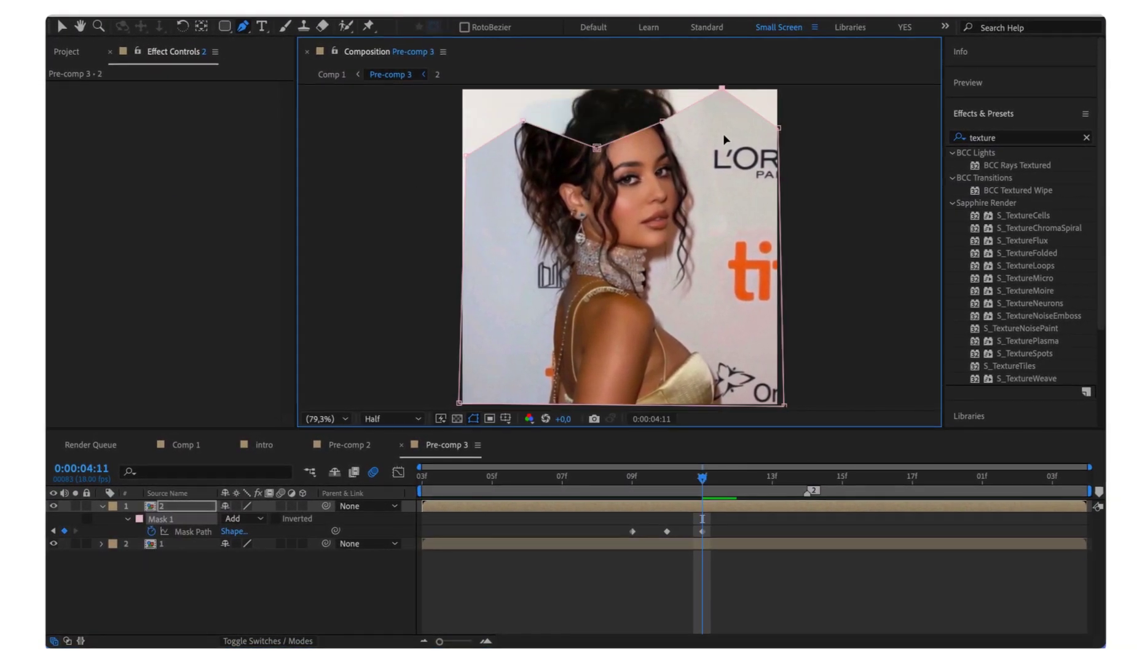
{"action": "key", "text": "Page_Down"}
{"action": "mouse_move", "coordinate": [722, 89]}
{"action": "left_mouse_down"}
{"action": "mouse_move", "coordinate": [735, 369]}
{"action": "mouse_move", "coordinate": [790, 346]}
{"action": "left_mouse_up"}
{"action": "key", "text": "Page_Down"}
{"action": "key", "text": "Page_Down"}
{"action": "key", "text": "Page_Down"}
{"action": "key", "text": "Page_Down"}
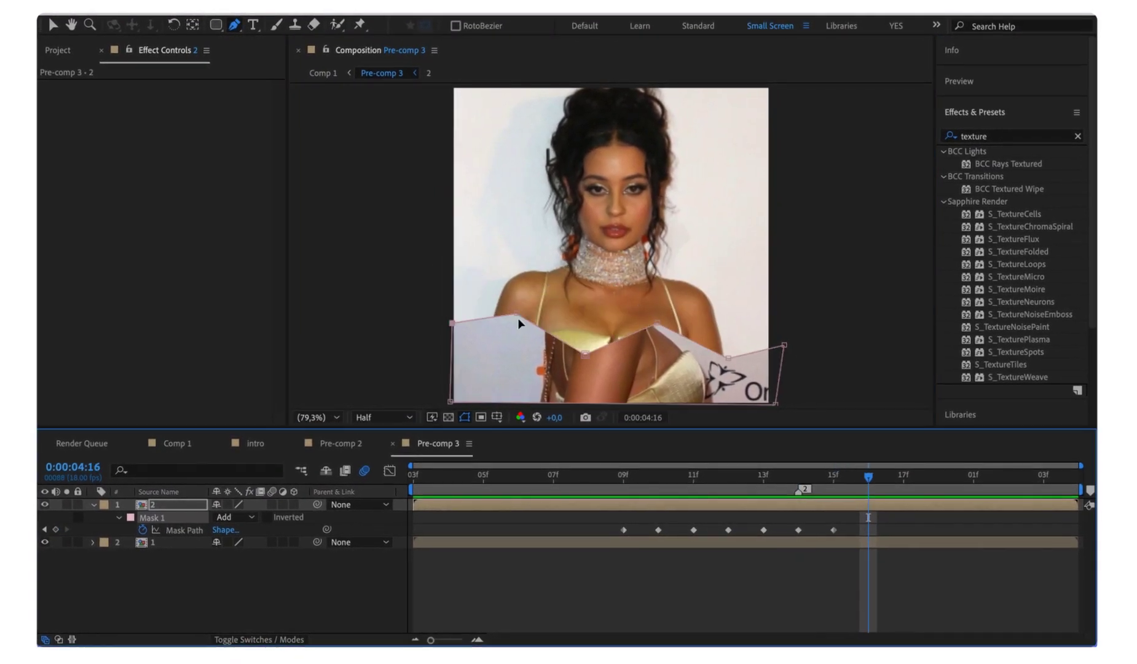
{"action": "mouse_move", "coordinate": [518, 322]}
{"action": "left_mouse_down"}
{"action": "mouse_move", "coordinate": [518, 393]}
{"action": "mouse_move", "coordinate": [701, 407]}
{"action": "mouse_move", "coordinate": [701, 418]}
{"action": "left_mouse_up"}
{"action": "key", "text": "Page_Down"}
{"action": "key", "text": "Page_Down"}
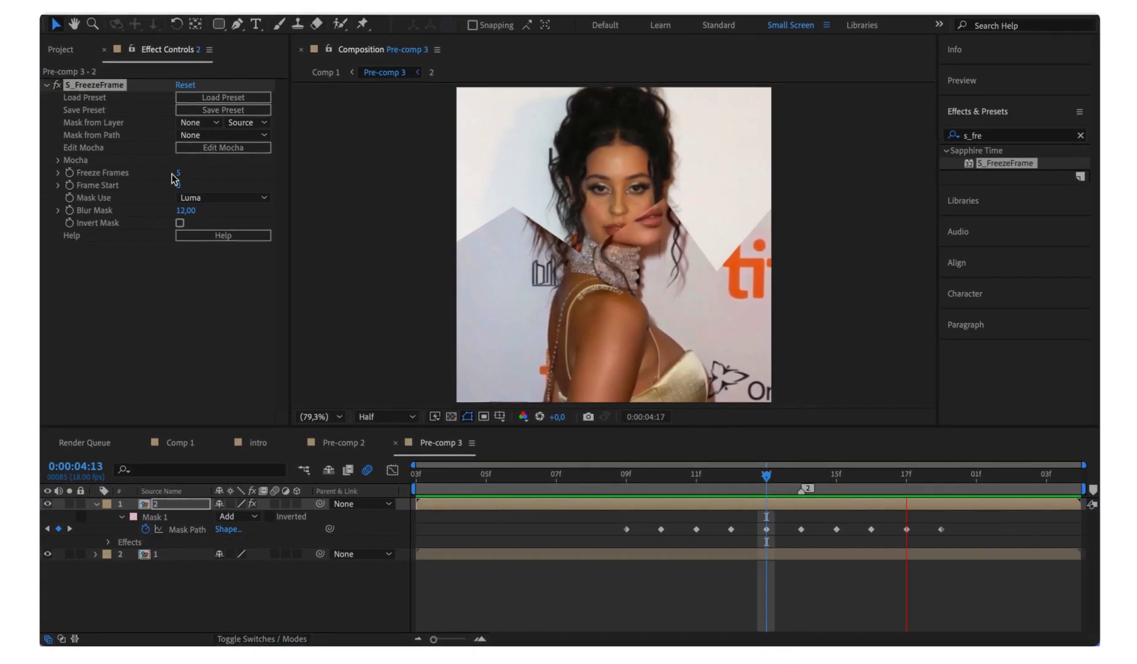
- Set S_FreezeFrame's Freeze Frames to 2 and return to Comp 1
{"action": "left_click", "coordinate": [178, 173]}
{"action": "type", "text": "2"}
{"action": "key", "text": "Return"}
{"action": "key", "text": "Page_Down"}
{"action": "key", "text": "Page_Down"}
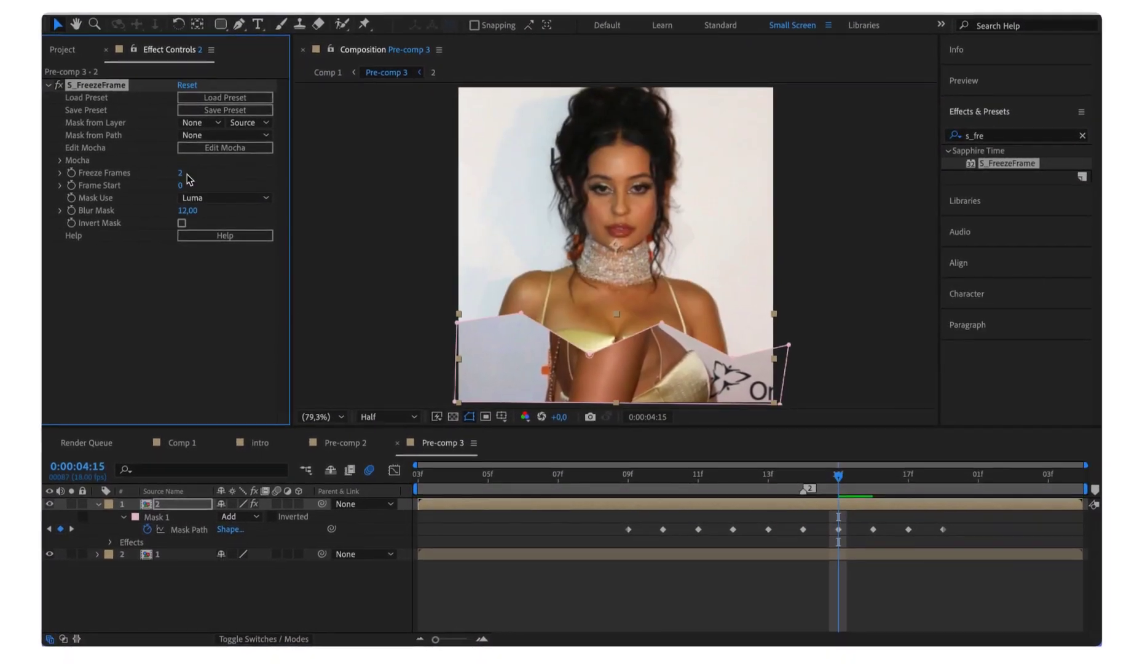
{"action": "left_click", "coordinate": [328, 72]}
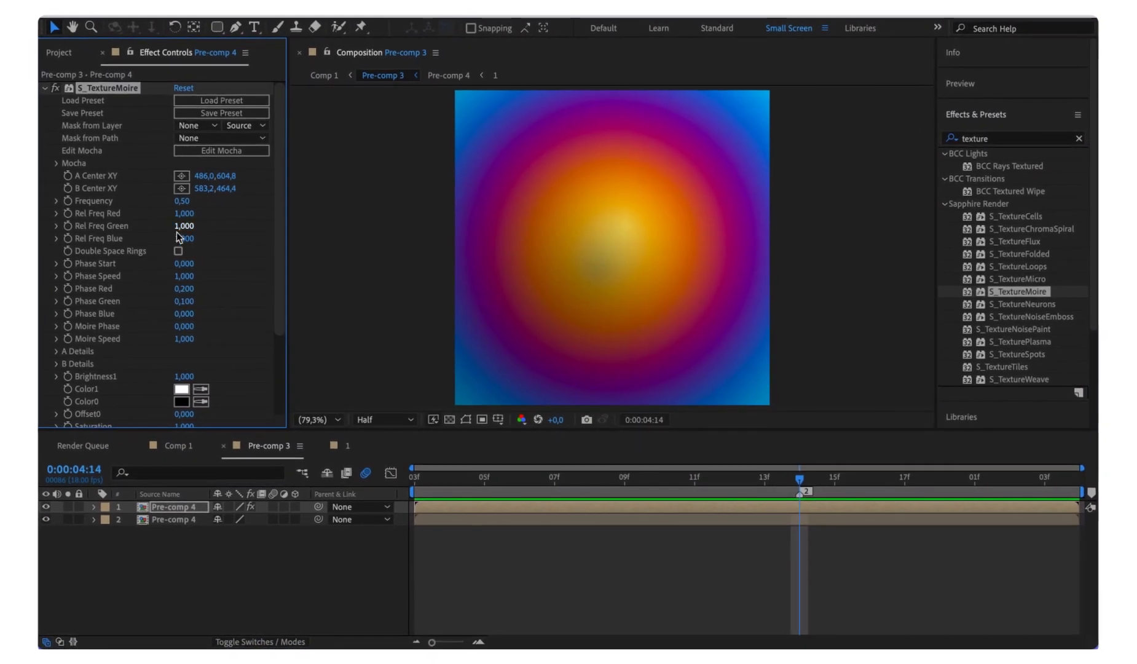
- Raise the Moire Speed to 4.1 and add a Sharpen effect to the adjustment layer
{"action": "left_click_drag", "start_coordinate": [175, 339], "coordinate": [218, 336]}
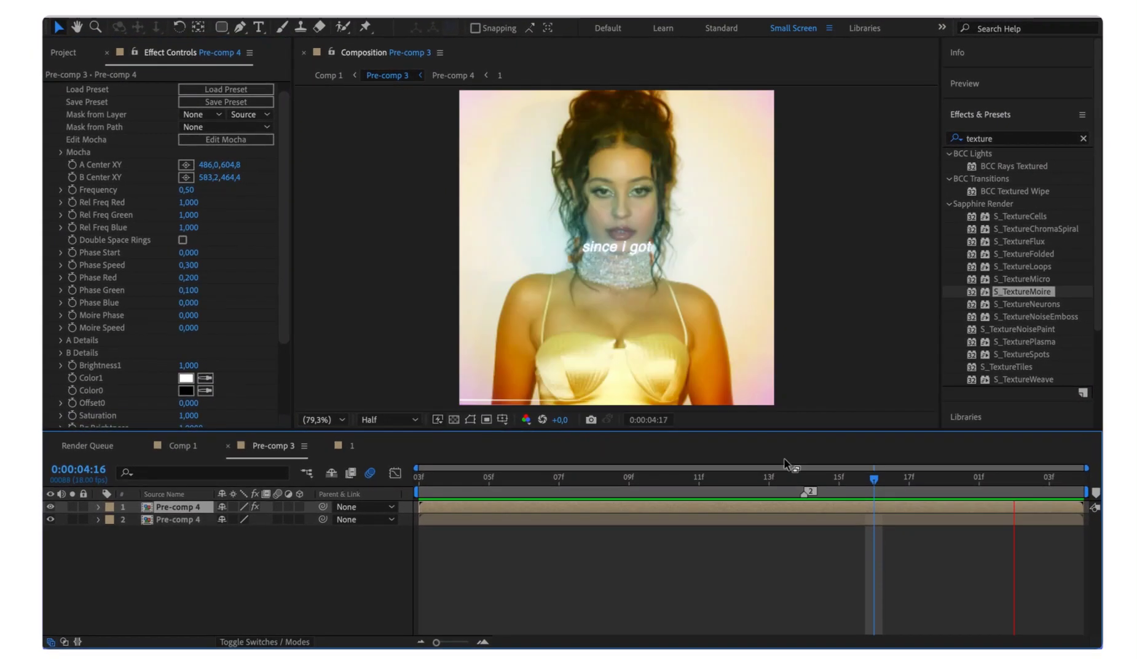
{"action": "left_click_drag", "start_coordinate": [1006, 254], "coordinate": [180, 100]}
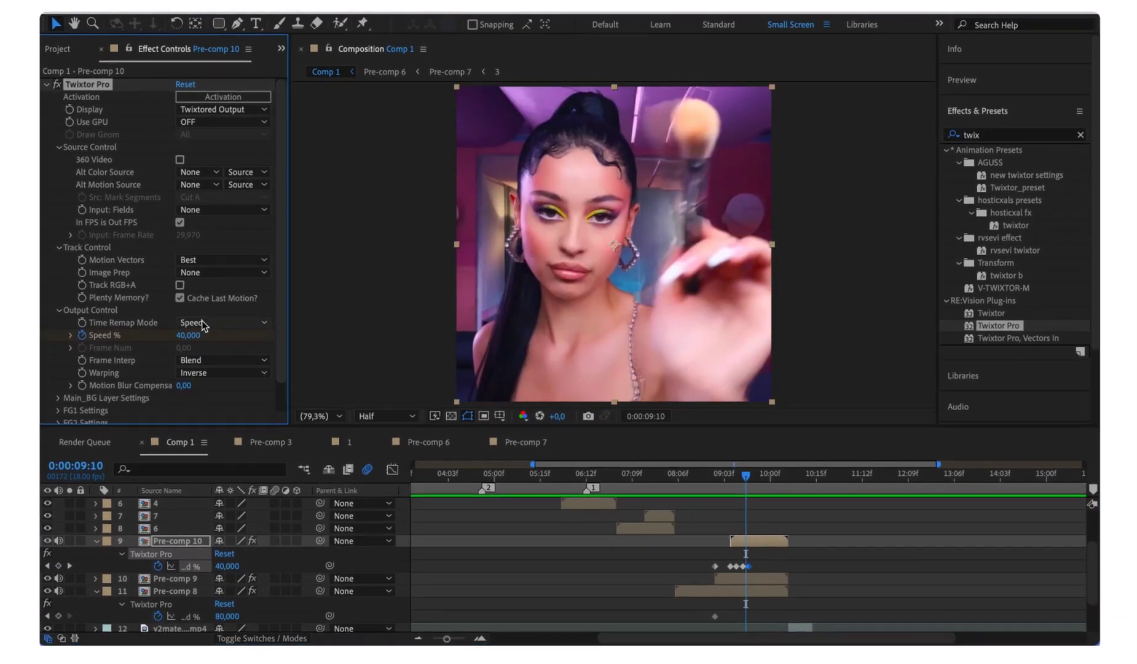
- Switch Twixtor's frame interpolation to Motion Weighted Blend and scrub back to 9:01
{"action": "left_click", "coordinate": [221, 272]}
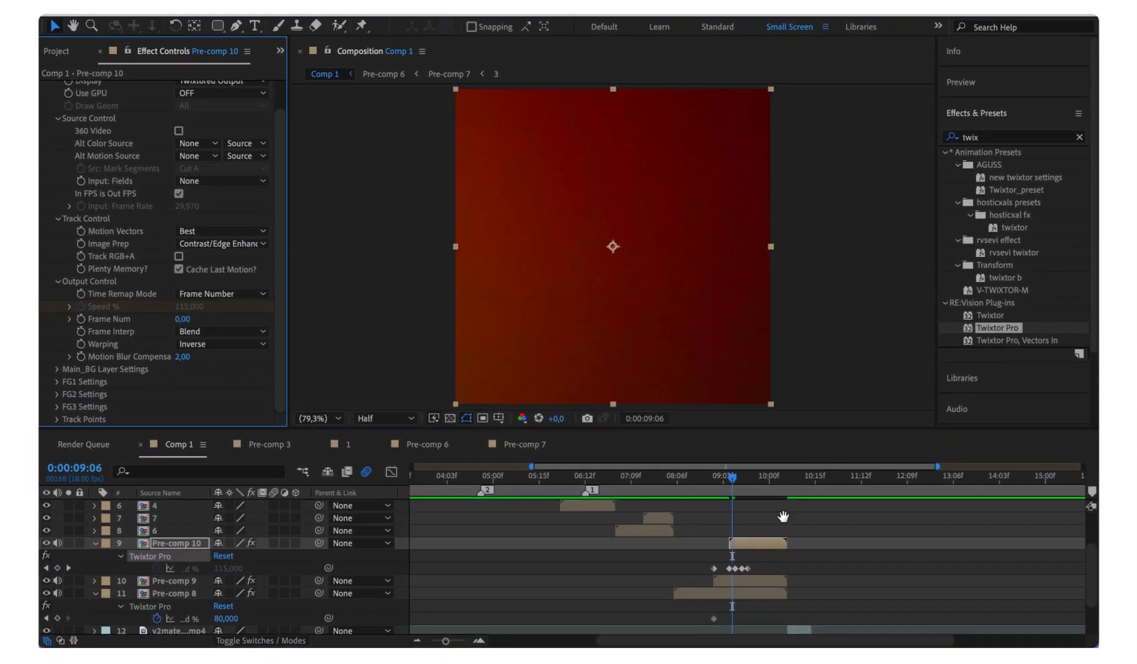
{"action": "left_click", "coordinate": [222, 333]}
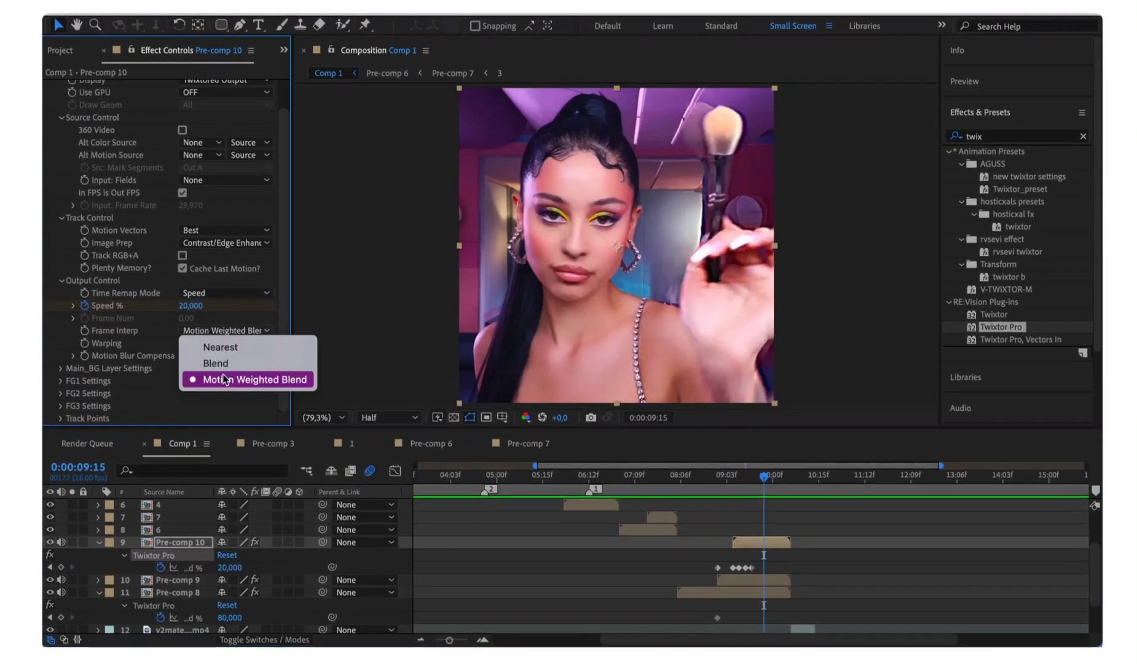
{"action": "left_click", "coordinate": [221, 357]}
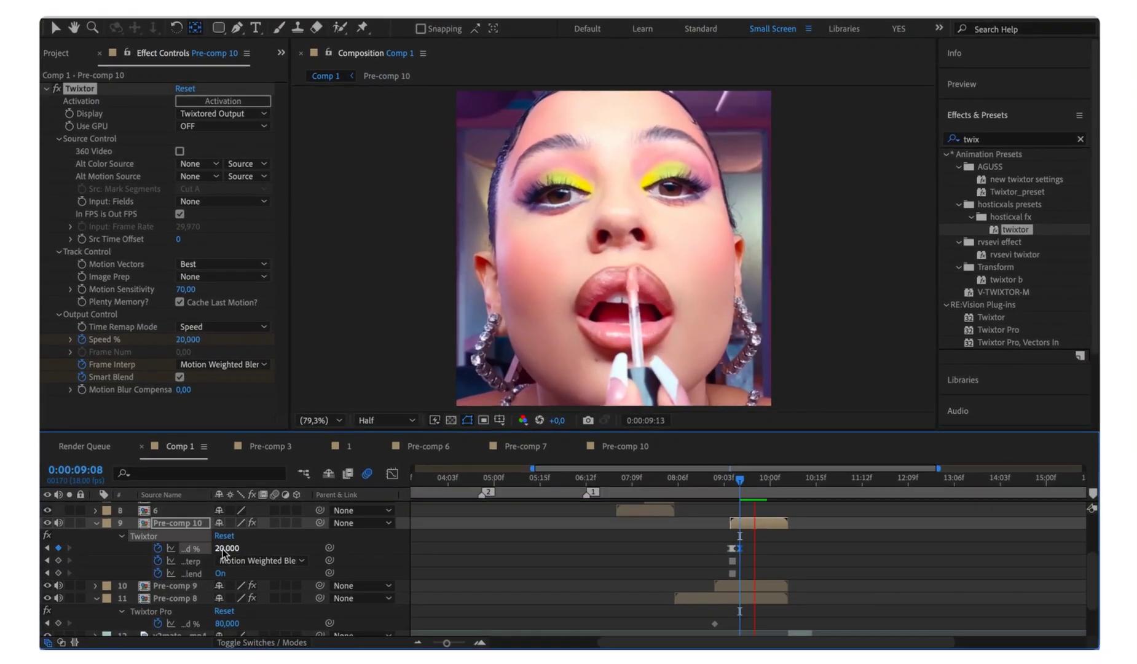
{"action": "left_click_drag", "start_coordinate": [728, 485], "coordinate": [718, 479]}
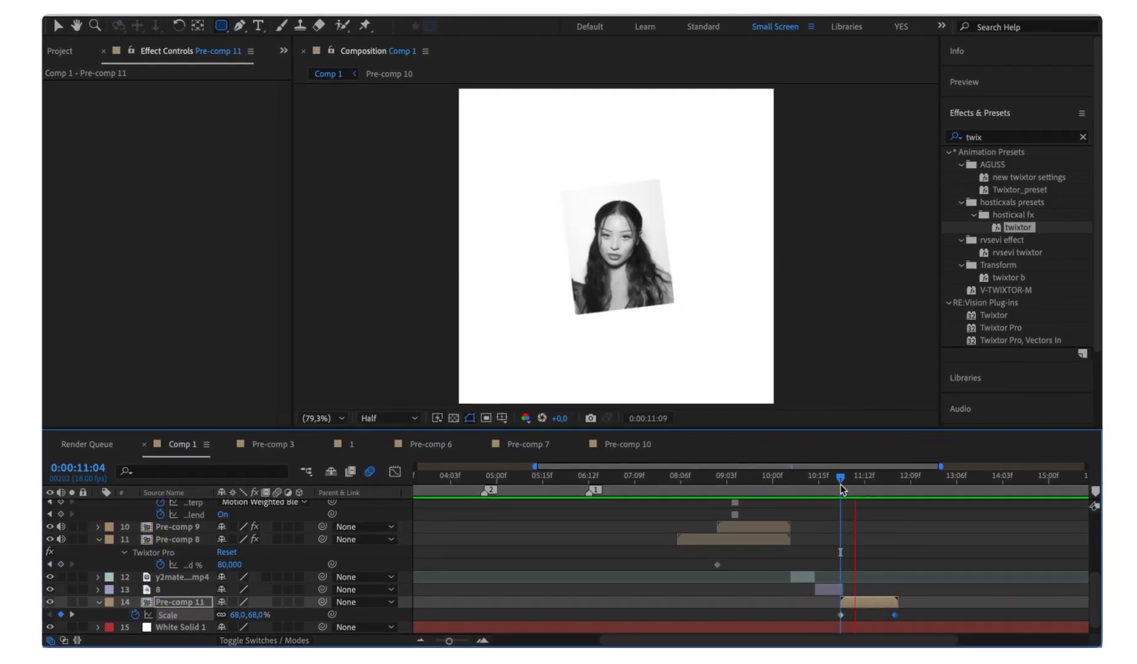
- Apply zoom in out to Pre-comp 11, Fade Up Words to YEAH!, and a Mosaic adjustment layer
{"action": "mouse_move", "coordinate": [1014, 290]}
{"action": "left_mouse_down"}
{"action": "mouse_move", "coordinate": [917, 576]}
{"action": "mouse_move", "coordinate": [885, 602]}
{"action": "left_mouse_up"}
{"action": "key", "text": "shift+F3"}
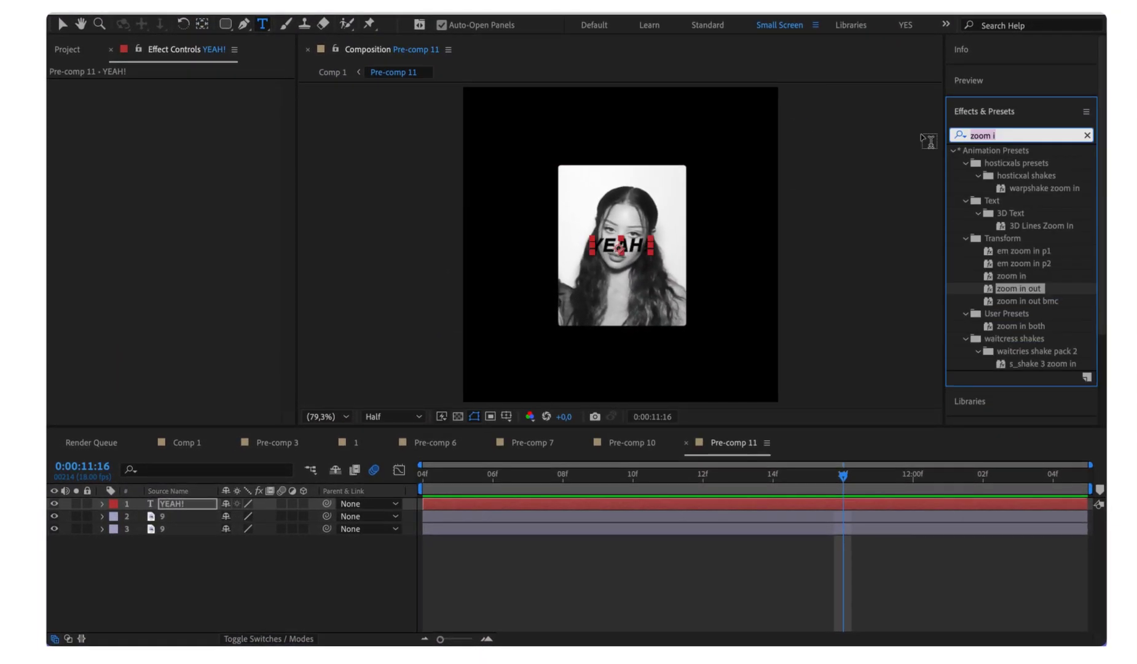
{"action": "double_click", "coordinate": [1053, 343]}
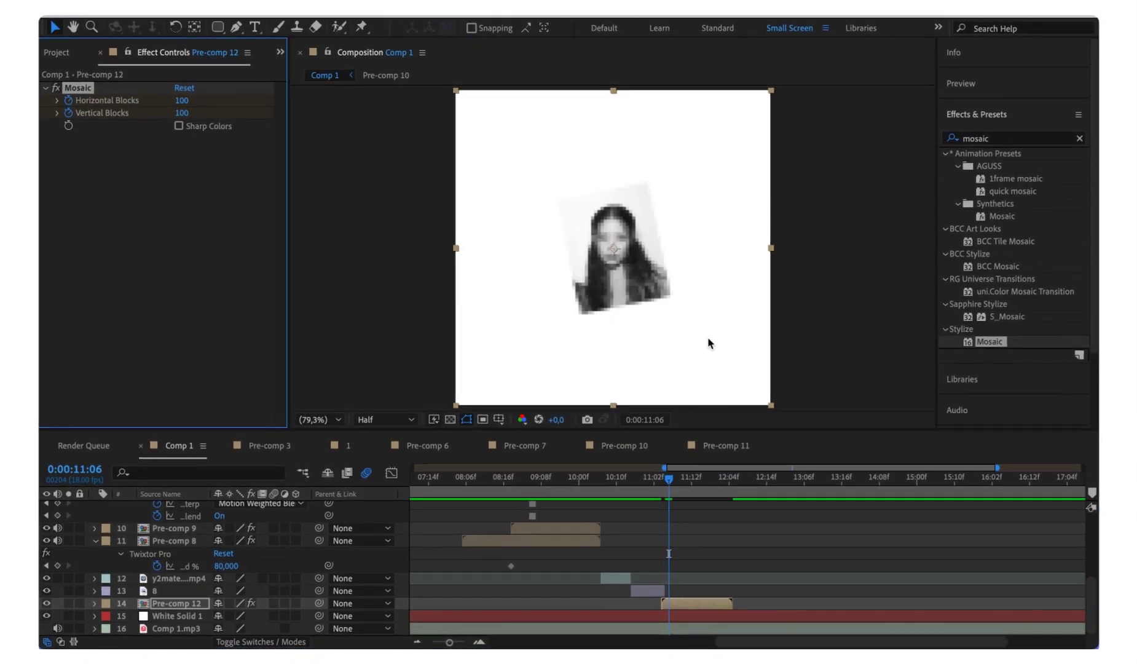
{"action": "left_click_drag", "start_coordinate": [135, 603], "coordinate": [697, 607]}
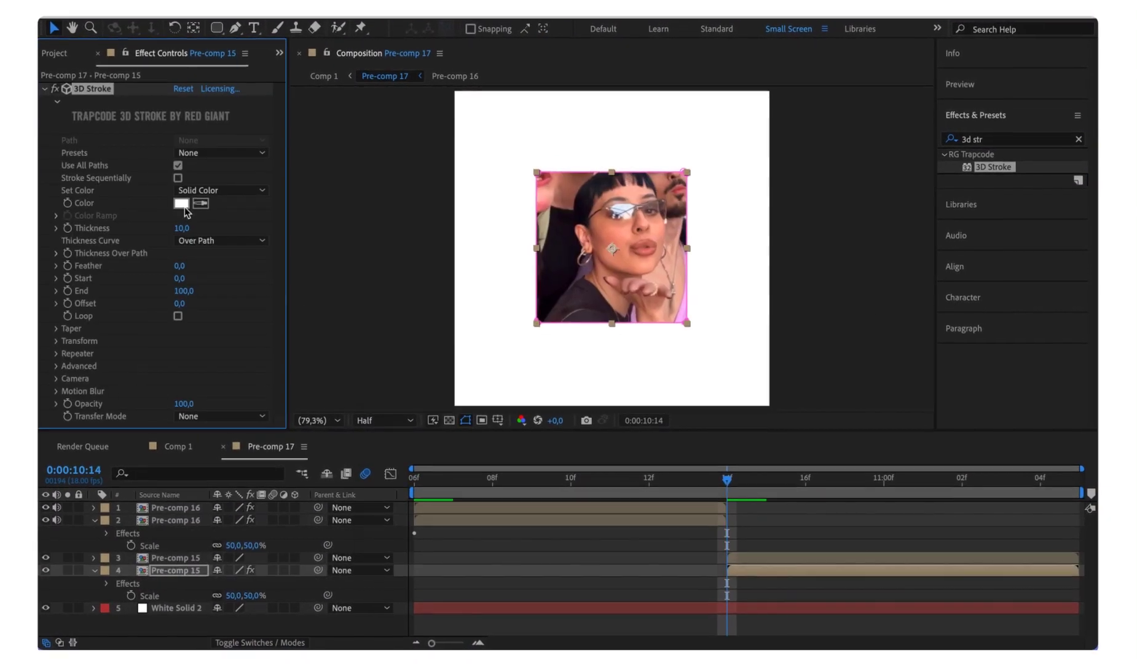
- Pre-compose the chosen layers, apply 3D Stroke to Black Solid 2, and ease its End keyframes
{"action": "left_click", "coordinate": [228, 552]}
{"action": "left_click", "coordinate": [678, 407]}
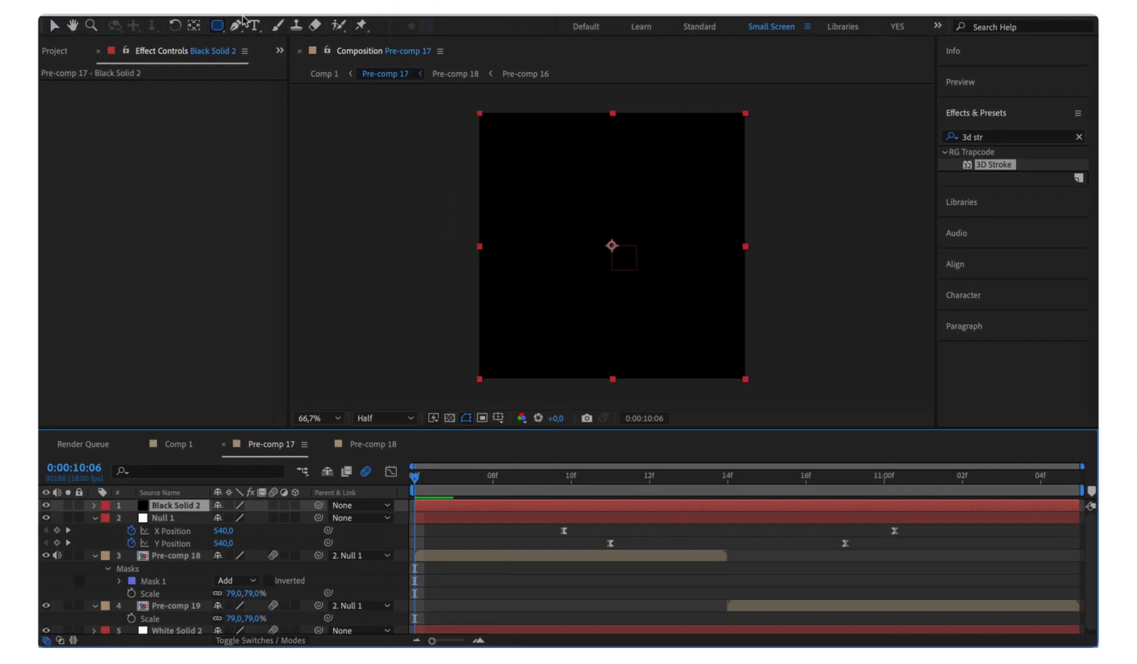
{"action": "left_click_drag", "start_coordinate": [602, 226], "coordinate": [603, 227]}
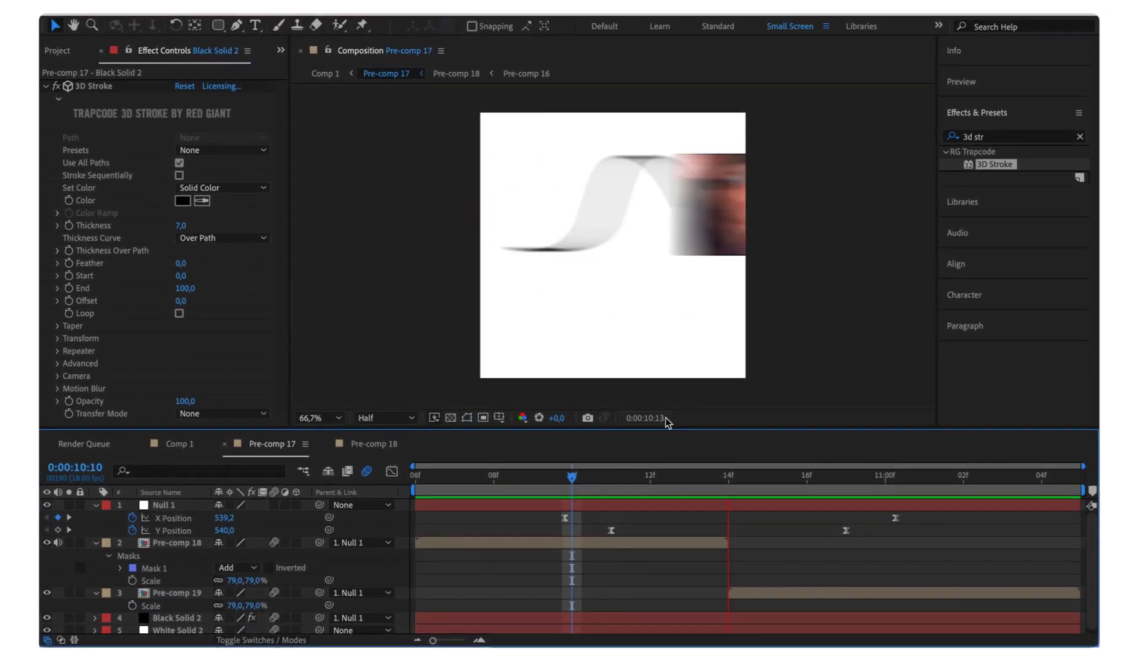
{"action": "left_click", "coordinate": [587, 618]}
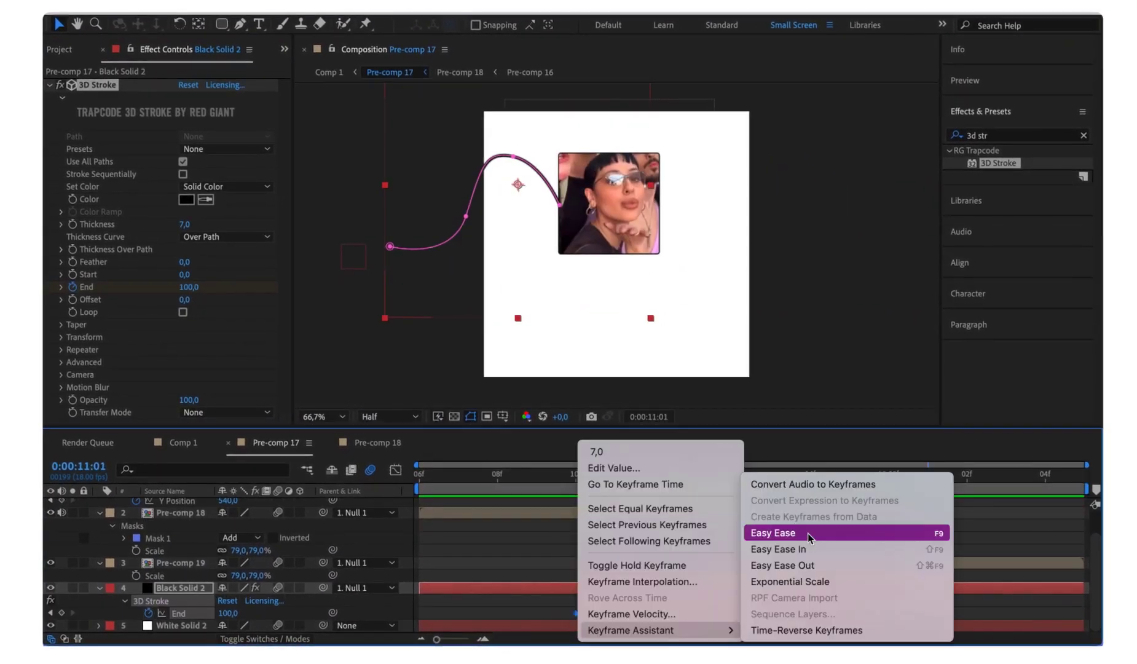
{"action": "left_click", "coordinate": [761, 533]}
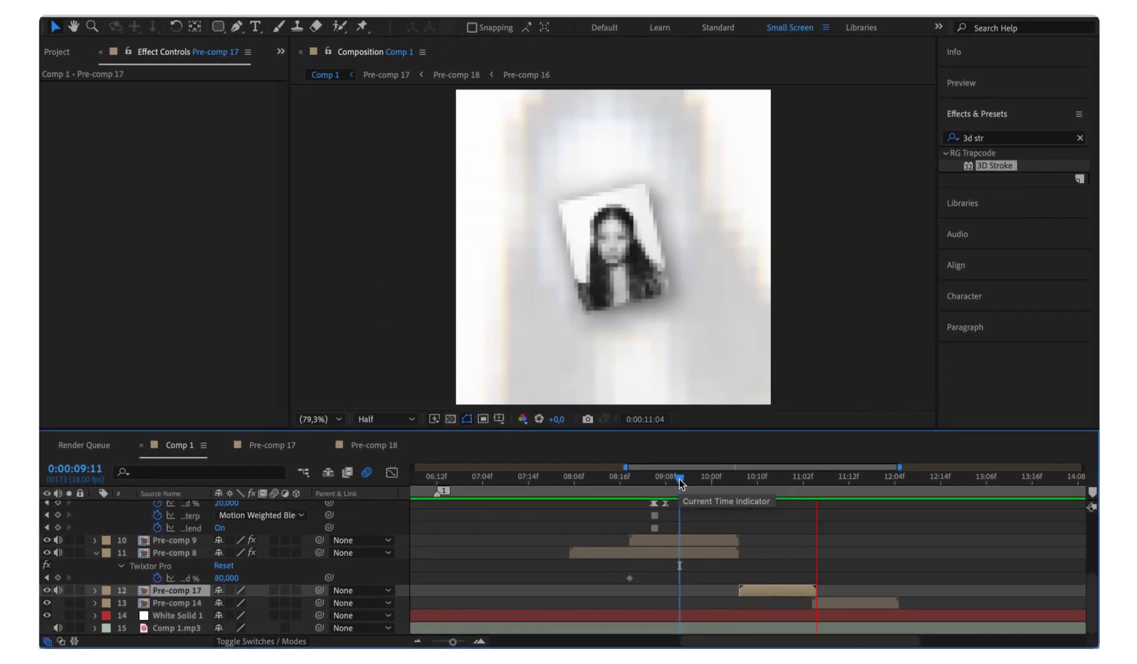
- Set keyframe options on the Scale and Position keyframes at 10:08 and inspect Pre-comp 17
{"action": "left_click_drag", "start_coordinate": [612, 478], "coordinate": [738, 478]}
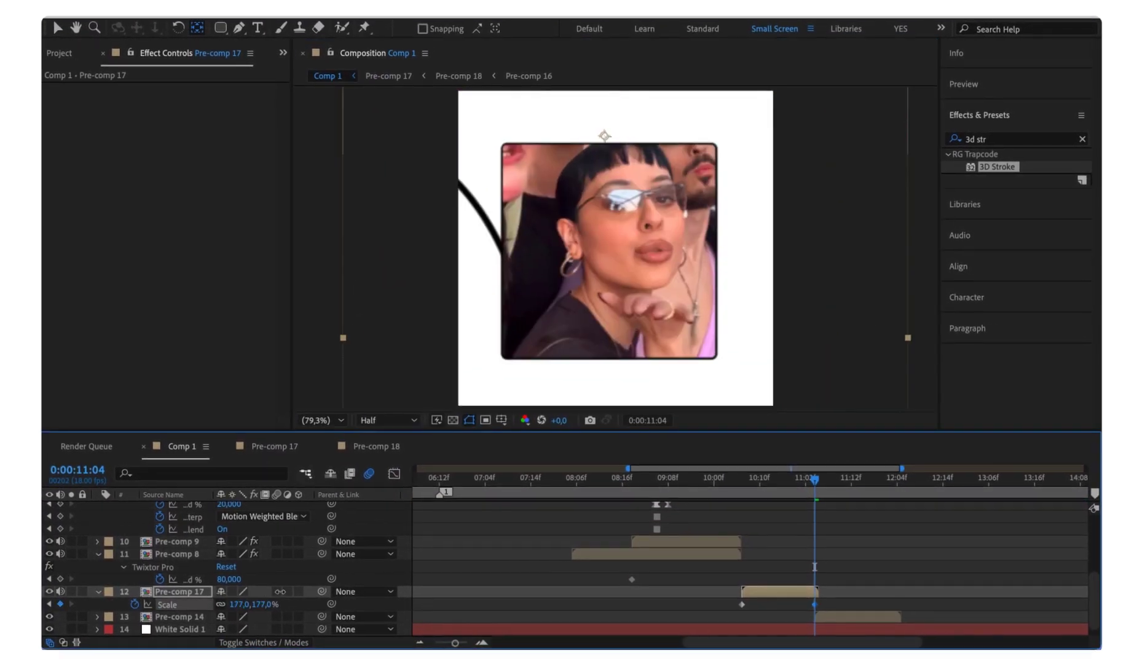
{"action": "right_click", "coordinate": [741, 602]}
{"action": "mouse_move", "coordinate": [773, 632]}
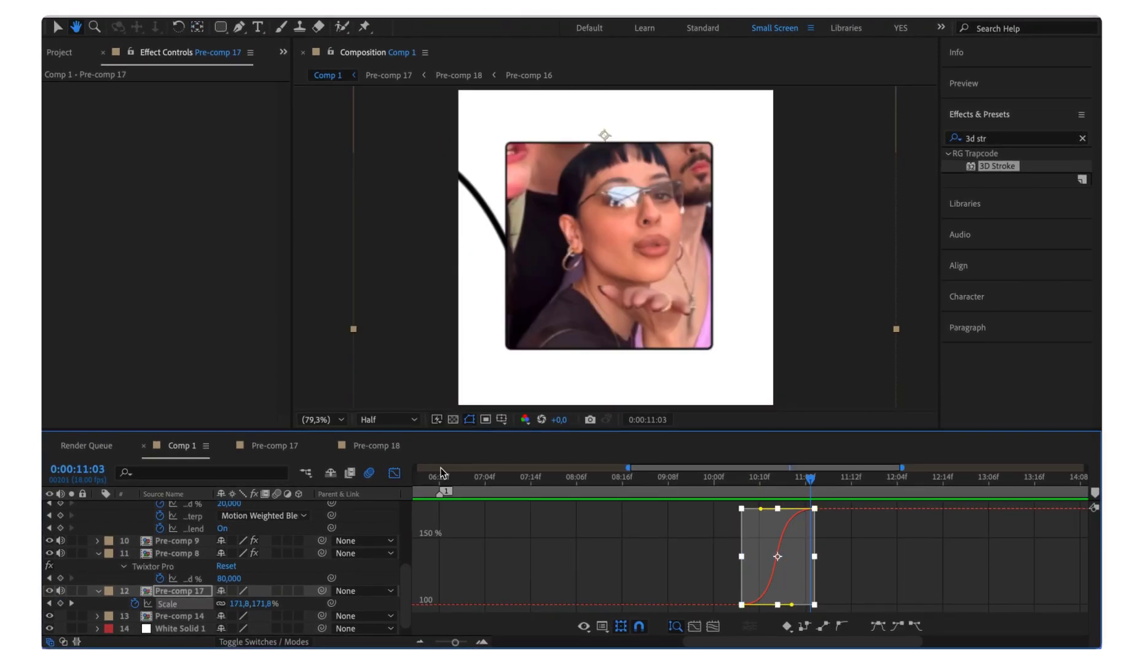
{"action": "left_click", "coordinate": [712, 625]}
{"action": "left_click", "coordinate": [726, 479]}
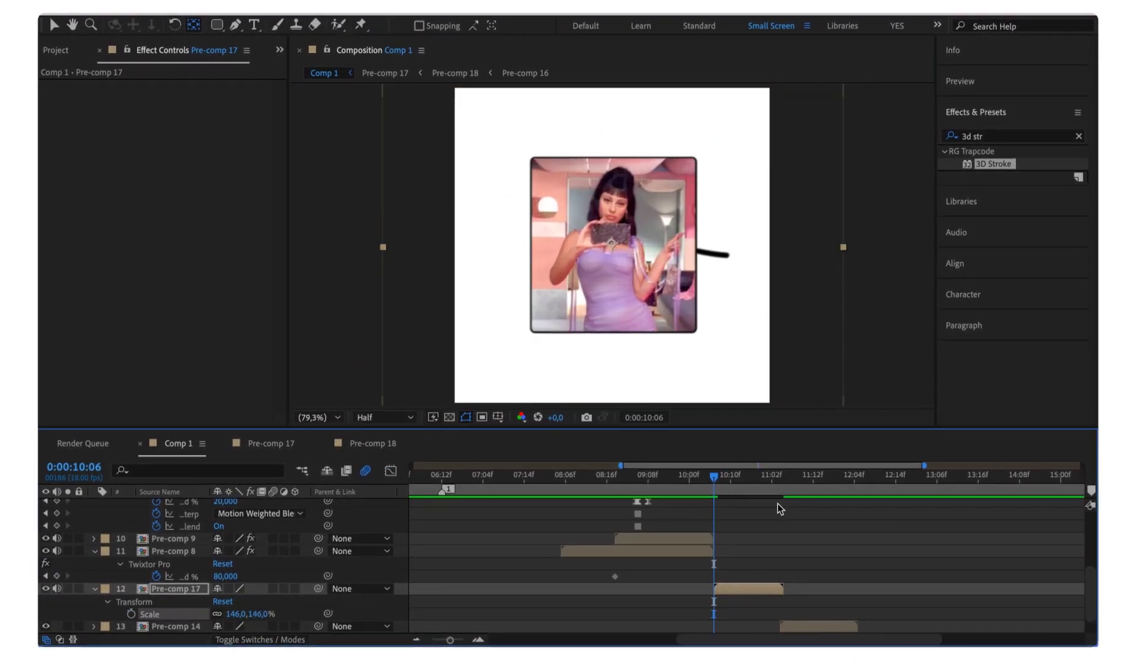
{"action": "right_click", "coordinate": [779, 601]}
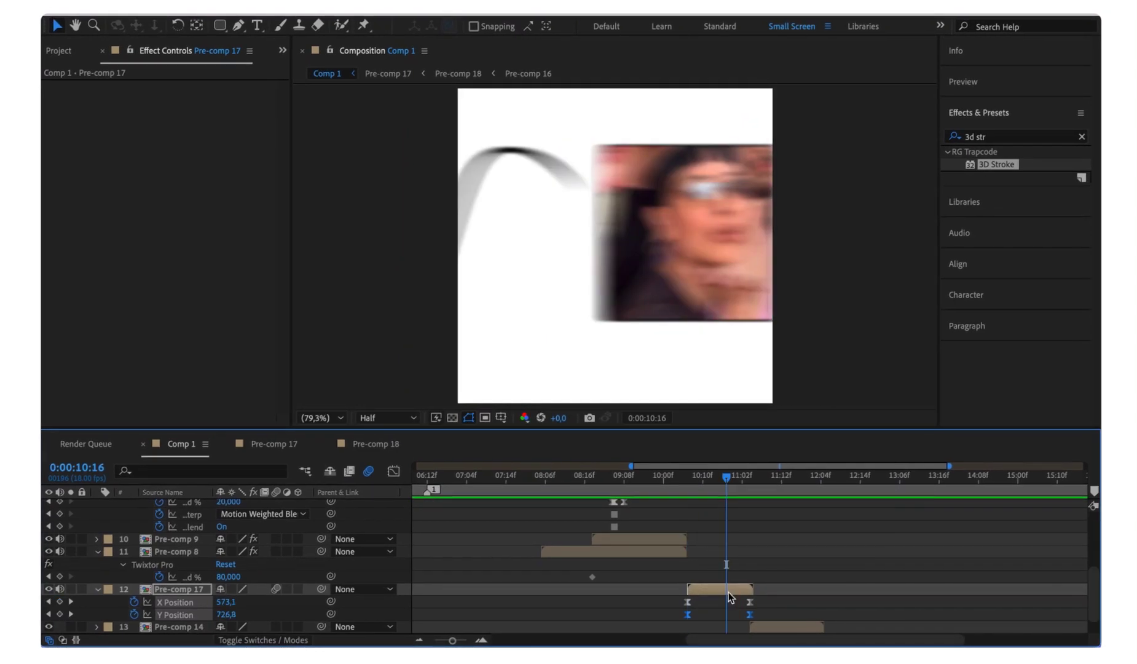
{"action": "double_click", "coordinate": [729, 592]}
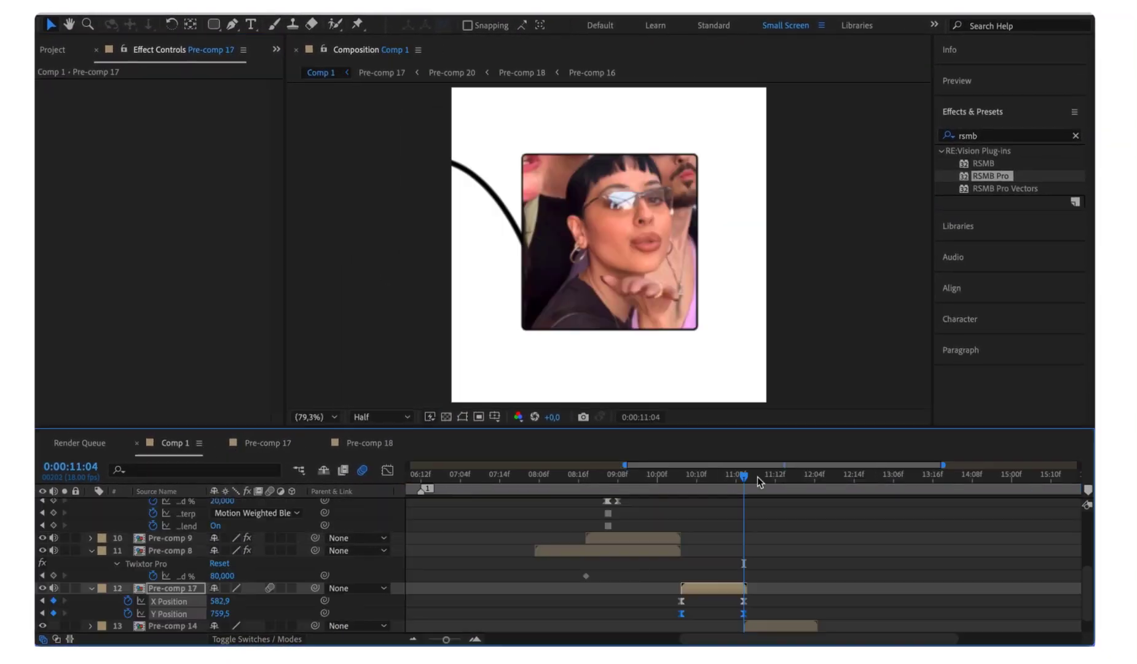
{"action": "left_click_drag", "start_coordinate": [756, 476], "coordinate": [684, 492]}
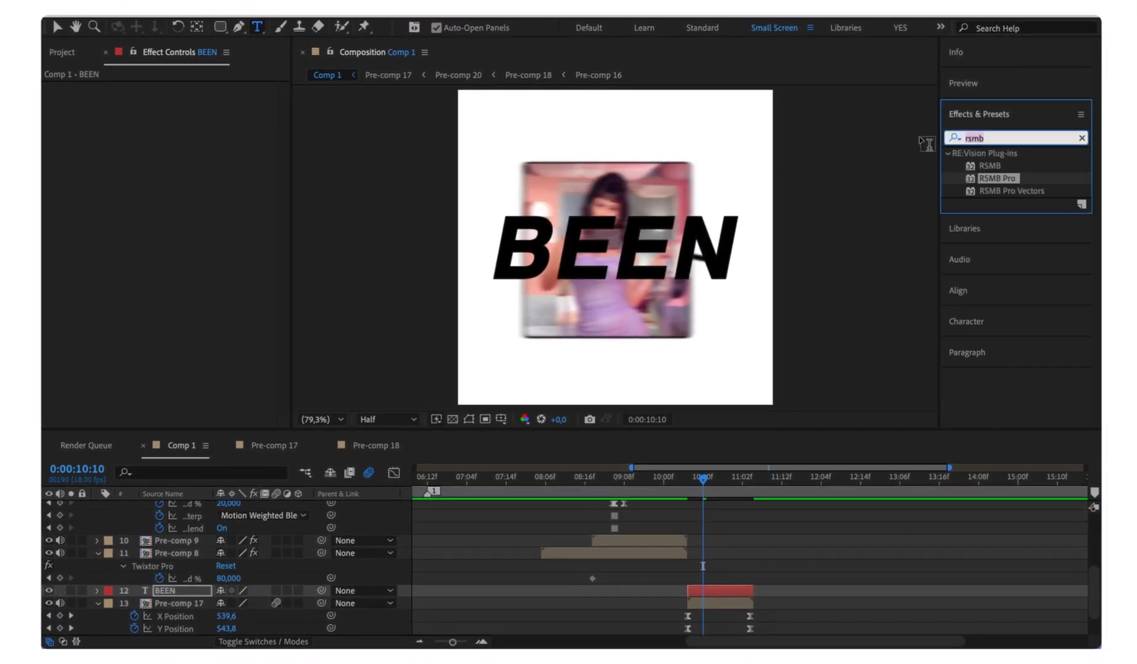
- Move to frame 10:16 and duplicate the Pre-comp 22 BEEN text layer
{"action": "double_click", "coordinate": [727, 558]}
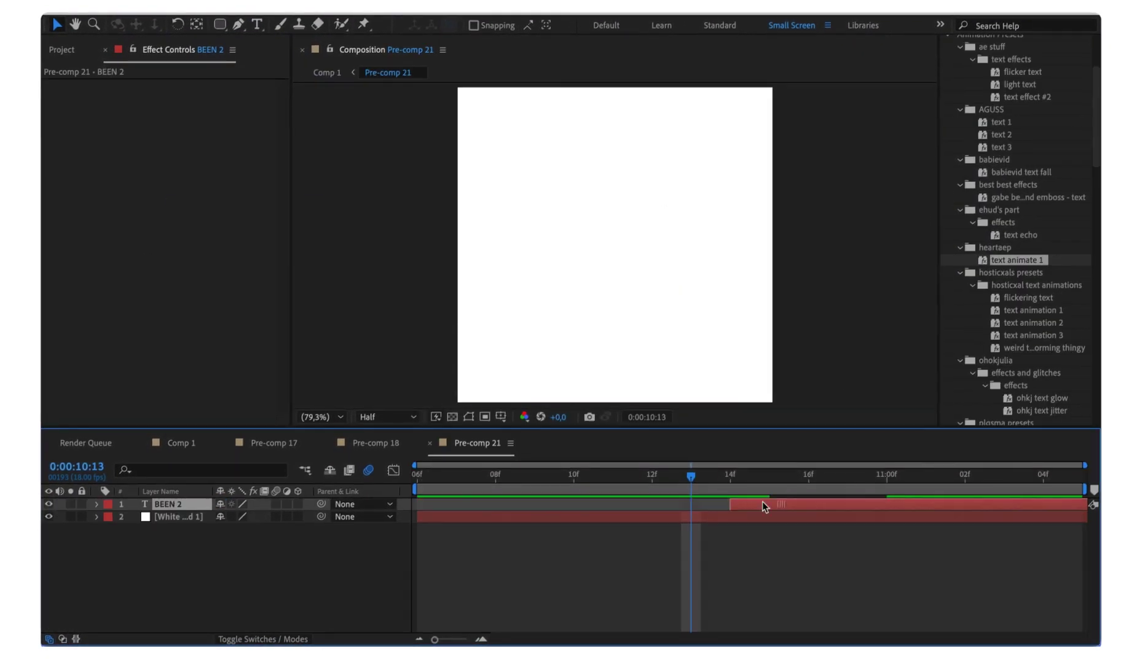
{"action": "left_click", "coordinate": [550, 518]}
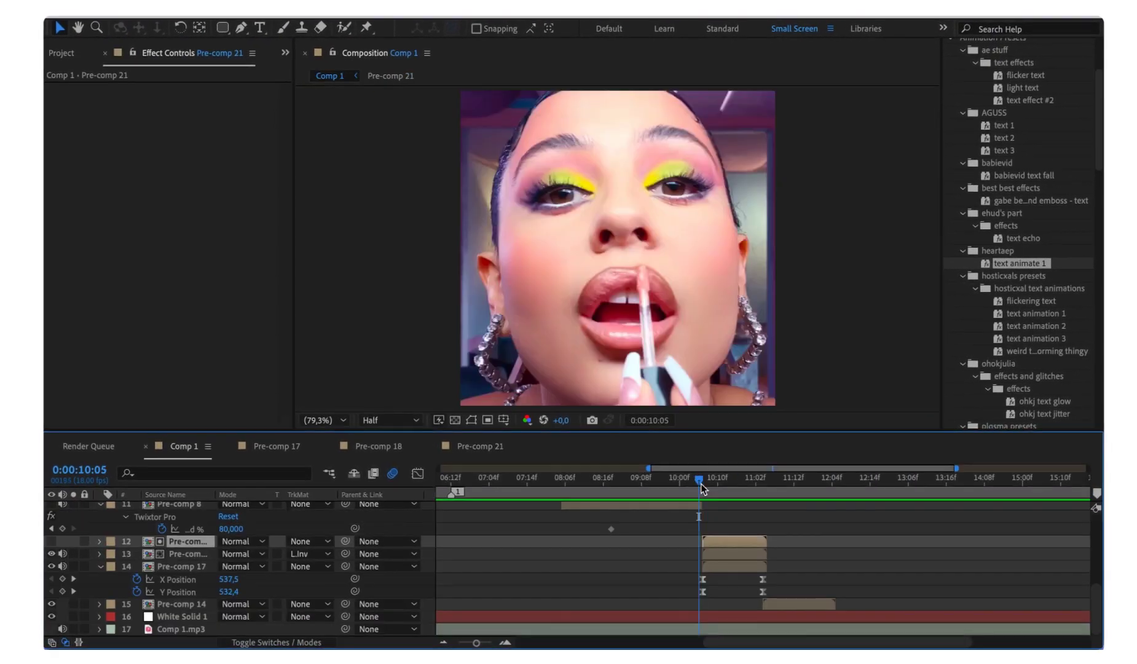
{"action": "right_click", "coordinate": [170, 566]}
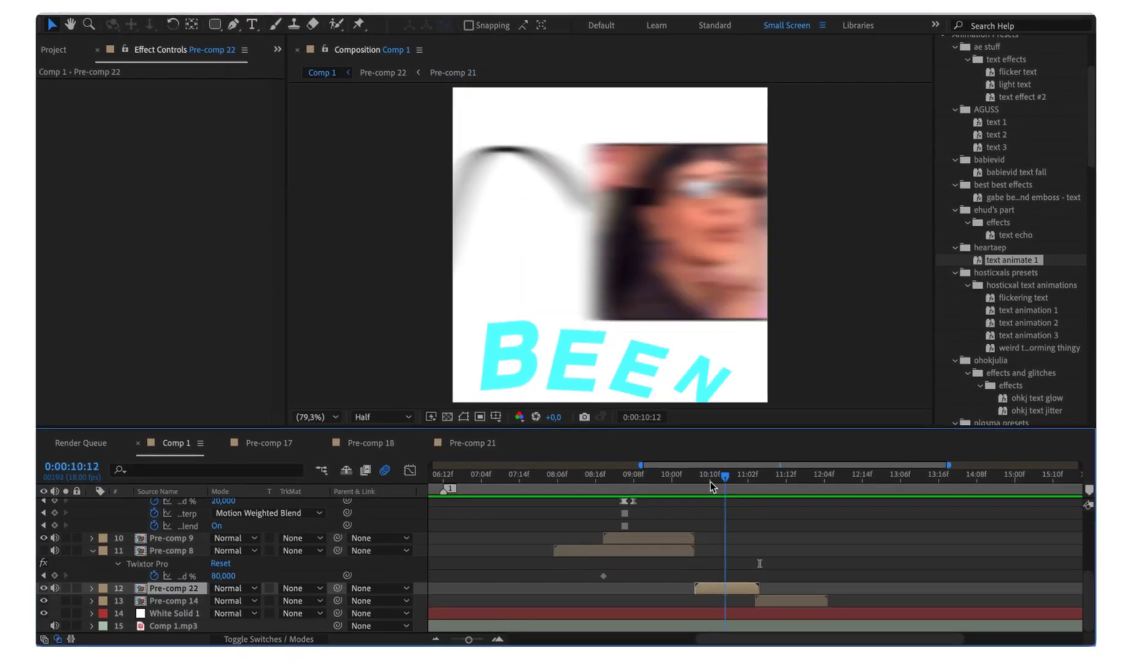
{"action": "left_click_drag", "start_coordinate": [711, 487], "coordinate": [861, 482]}
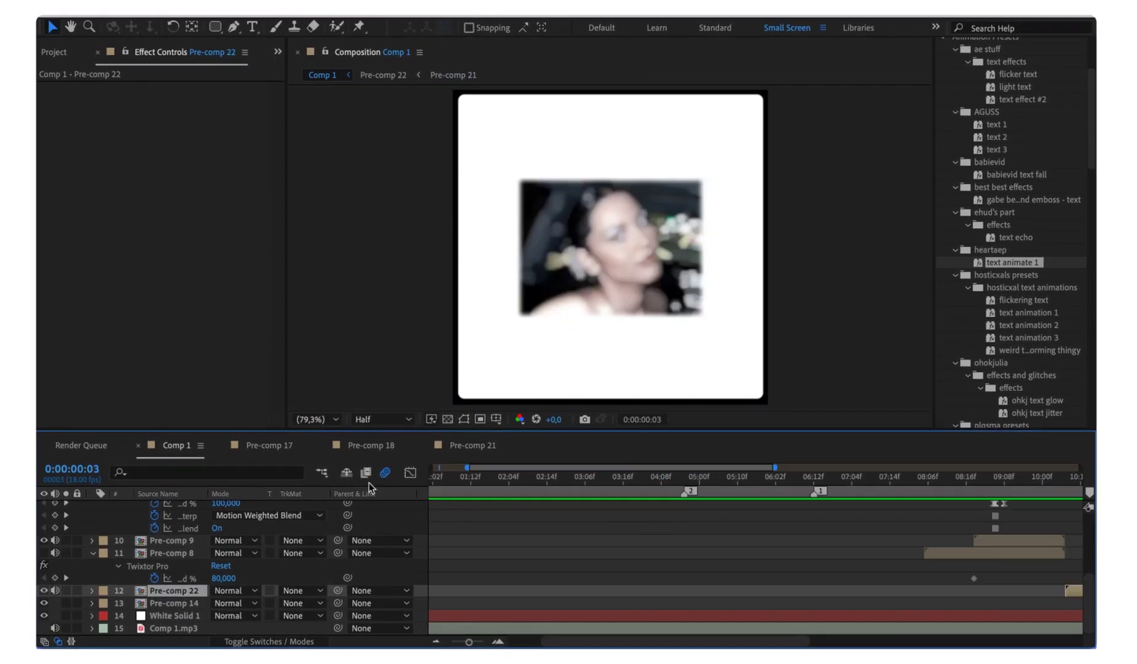
{"action": "key", "text": "ctrl+d"}
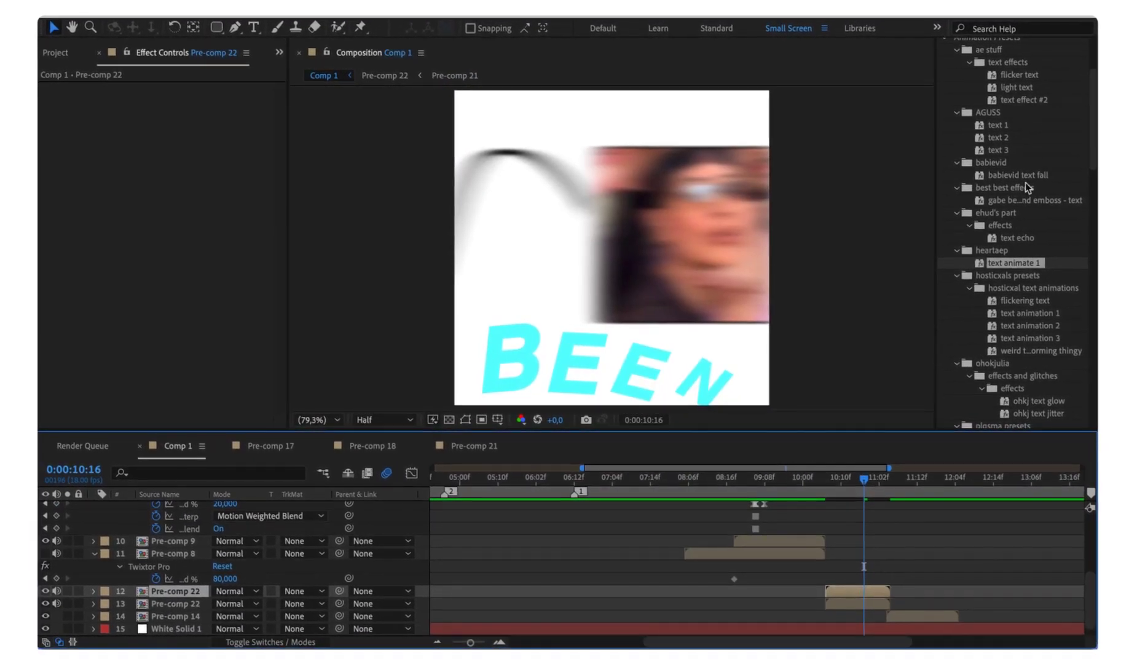
- Apply S_TextureSpots to the Pre-comp 22 layer and give it a new spot colour
{"action": "type", "text": "textur"}
{"action": "left_click_drag", "start_coordinate": [1017, 376], "coordinate": [719, 332]}
{"action": "left_click", "coordinate": [179, 323]}
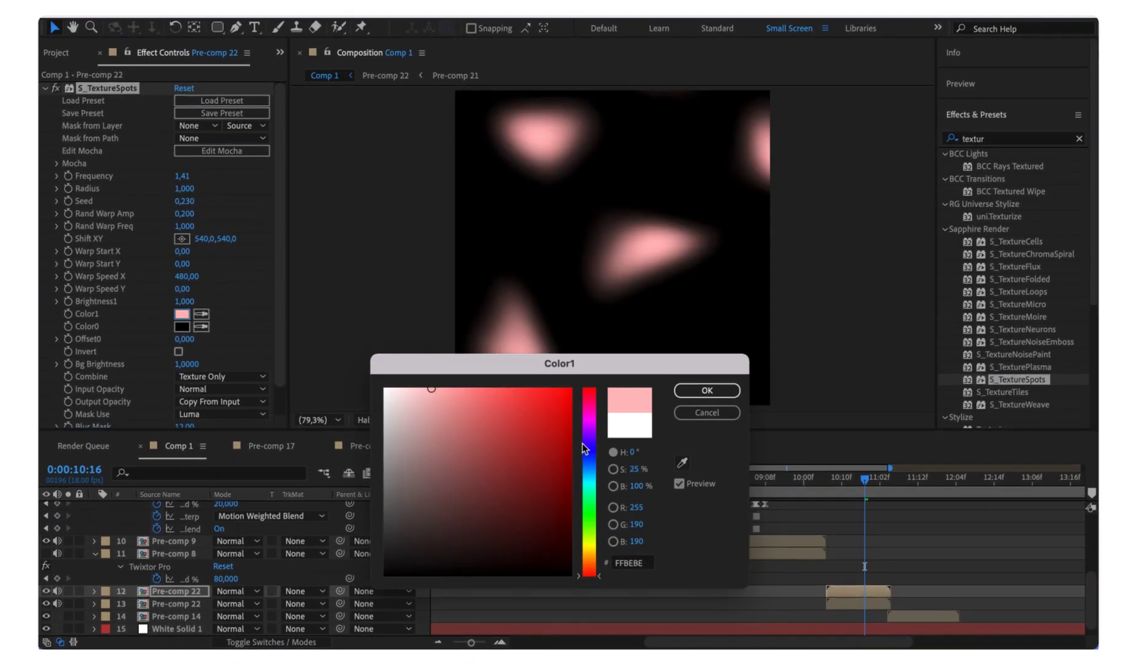
{"action": "left_click", "coordinate": [504, 430]}
{"action": "left_click", "coordinate": [704, 387]}
{"action": "double_click", "coordinate": [854, 594]}
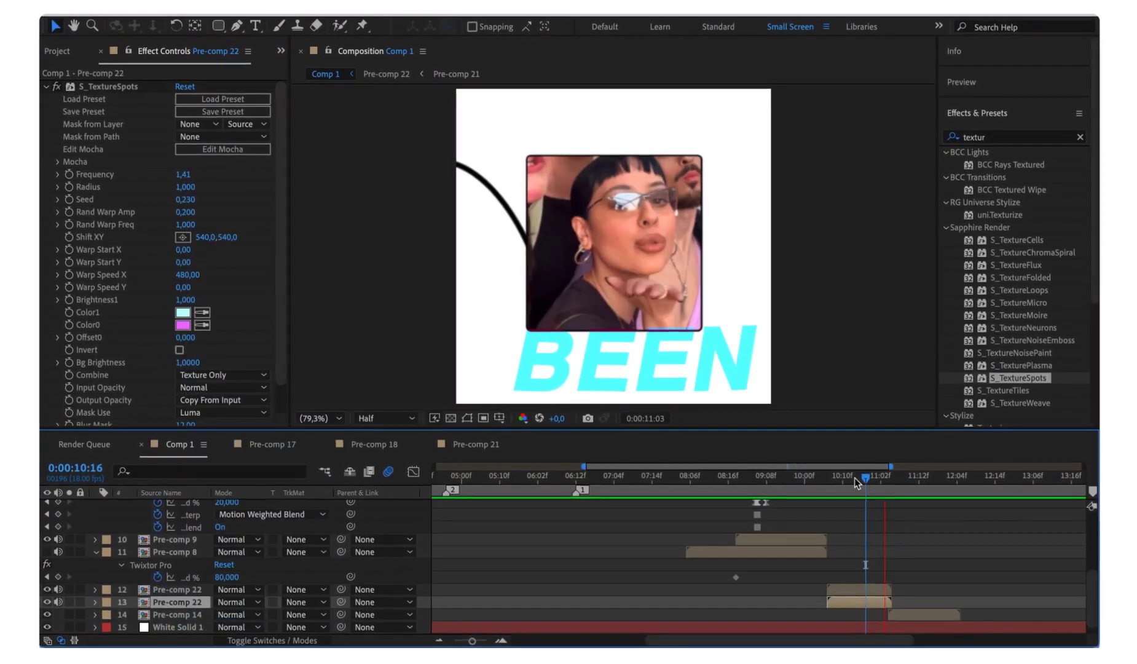
{"action": "left_click", "coordinate": [187, 536]}
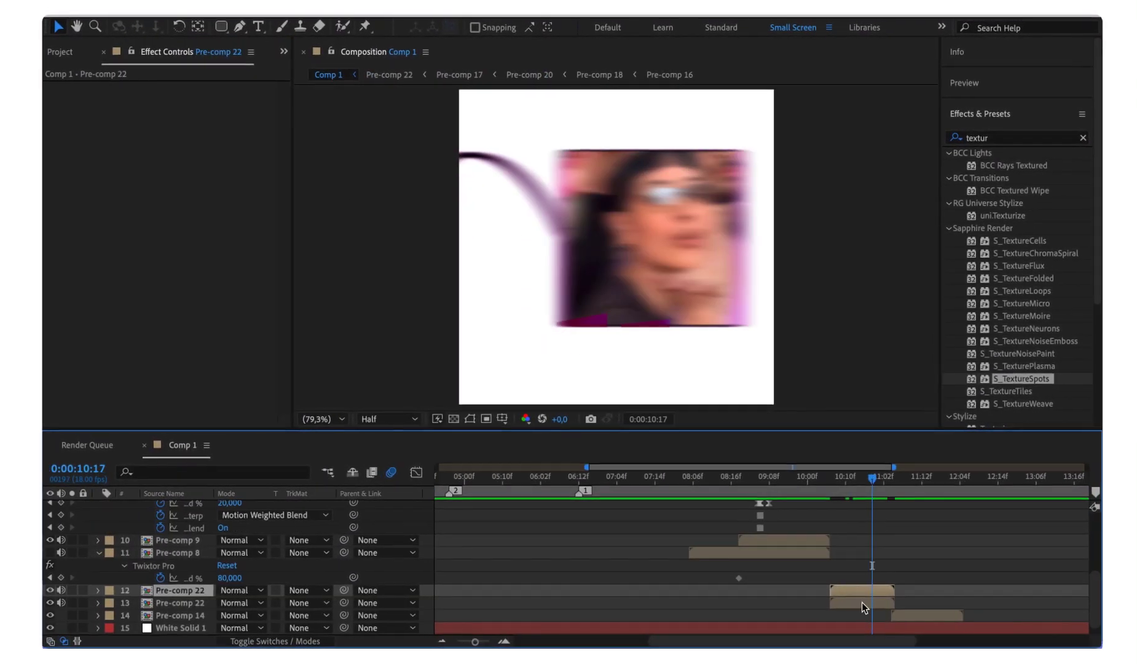
{"action": "double_click", "coordinate": [864, 588]}
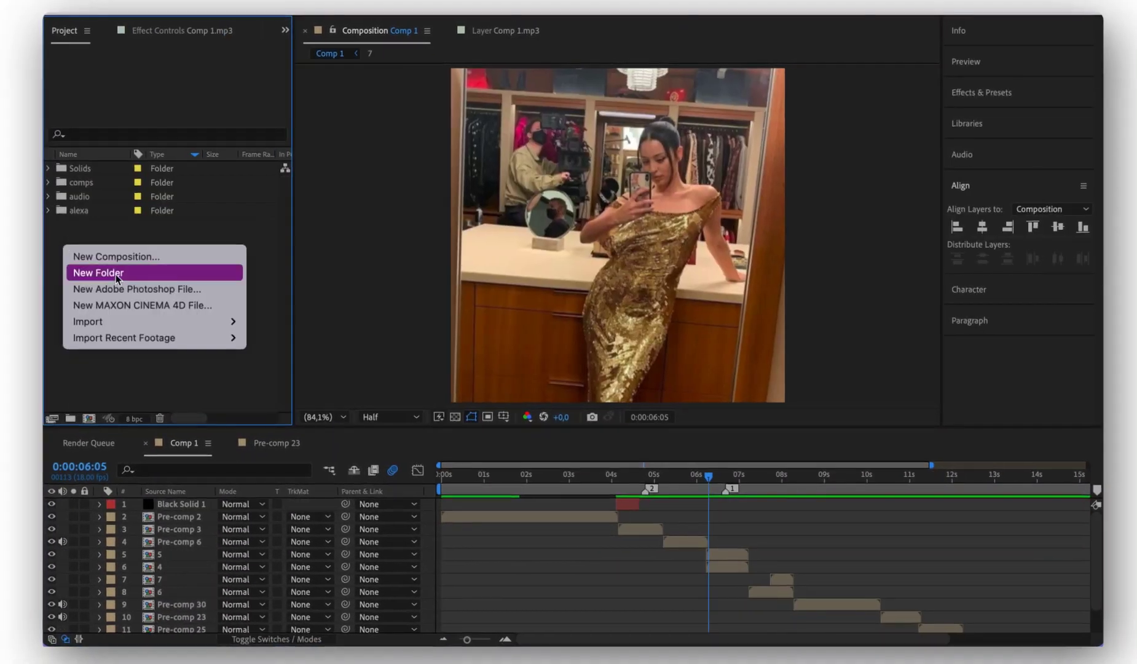
- Name the new folder 'overlays', import the flower PNG, and place it in the Comp 1 timeline
{"action": "type", "text": "overlays"}
{"action": "key", "text": "Return"}
{"action": "key", "text": "super+i"}
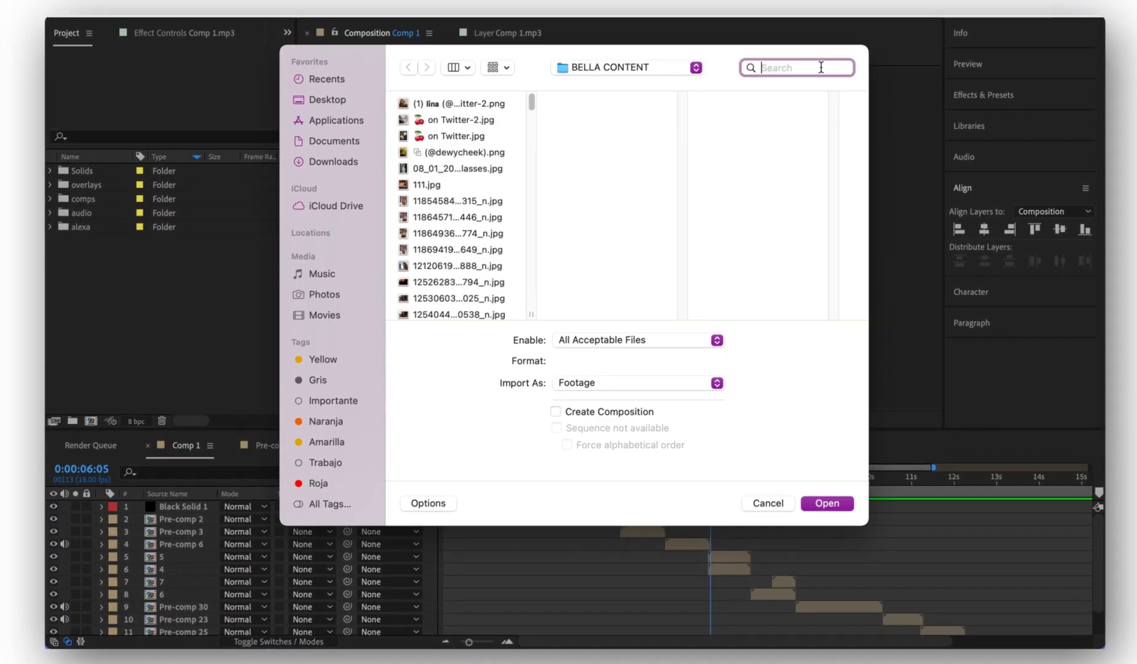
{"action": "type", "text": "png"}
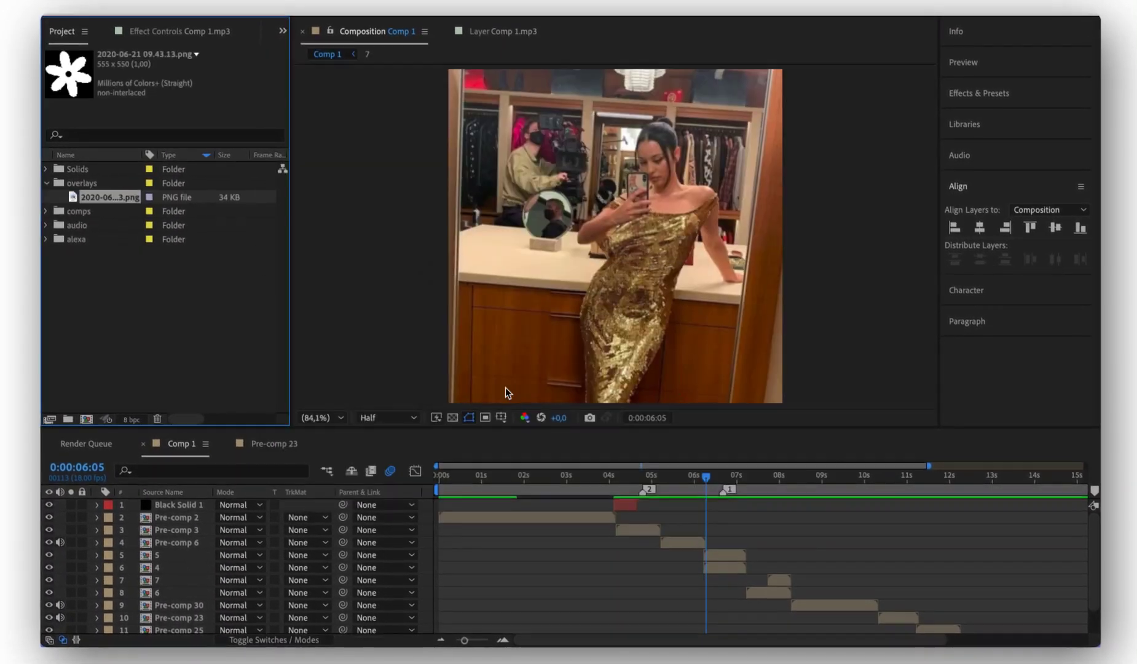
{"action": "left_click_drag", "start_coordinate": [706, 556], "coordinate": [705, 556]}
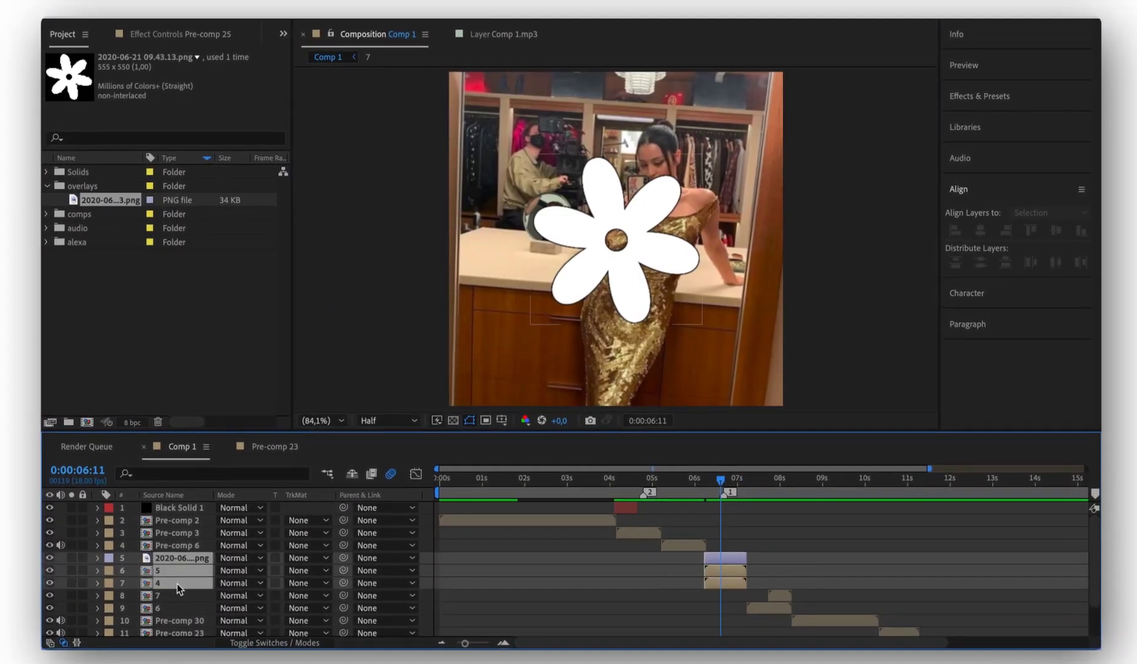
- Pre-compose the flower with clips 5 and 4, scale it to 190% over a black solid, and pre-compose both
{"action": "key", "text": "ctrl+shift+c"}
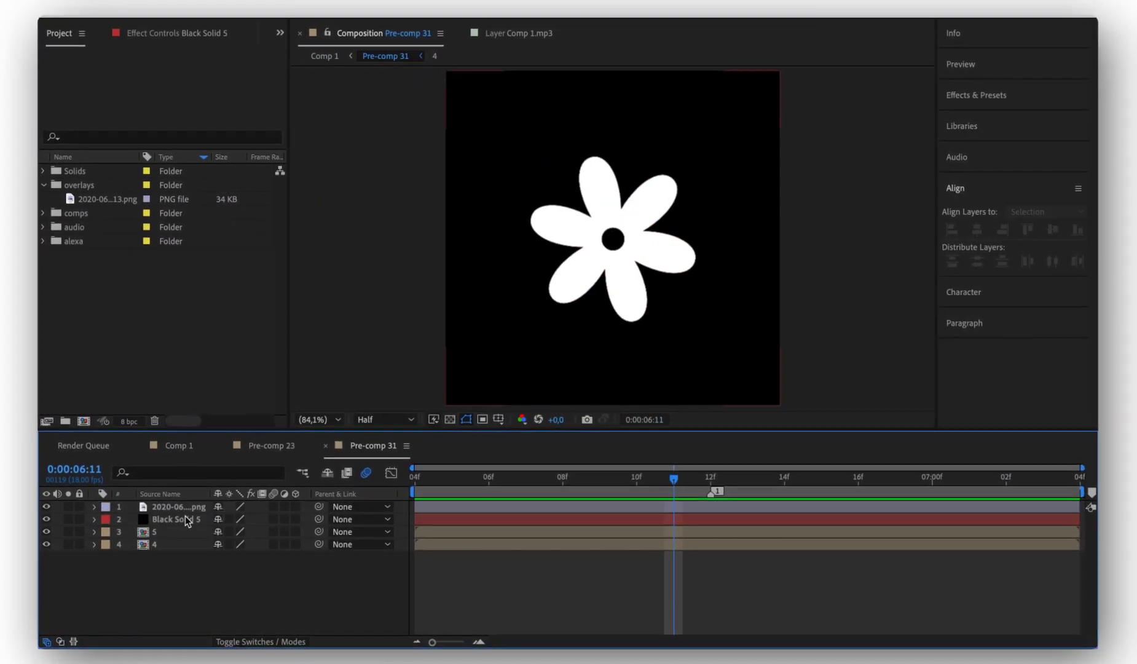
{"action": "left_click", "coordinate": [184, 504], "text": "shift"}
{"action": "key", "text": "s"}
{"action": "left_click_drag", "start_coordinate": [184, 517], "coordinate": [203, 517]}
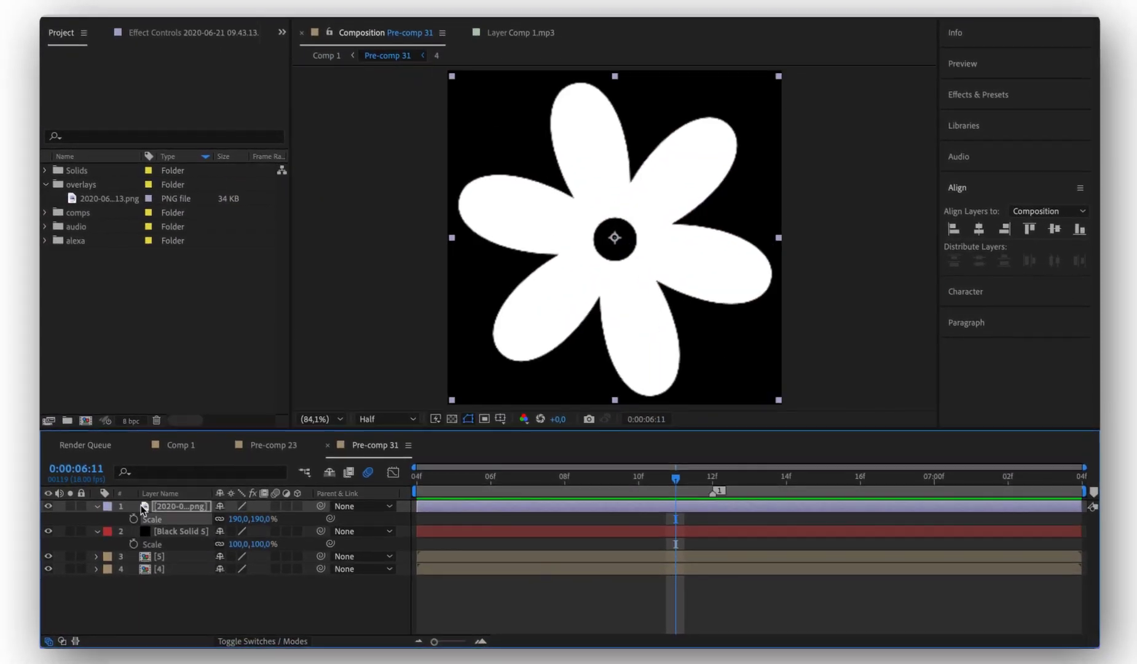
{"action": "right_click", "coordinate": [161, 504]}
{"action": "left_click", "coordinate": [219, 558]}
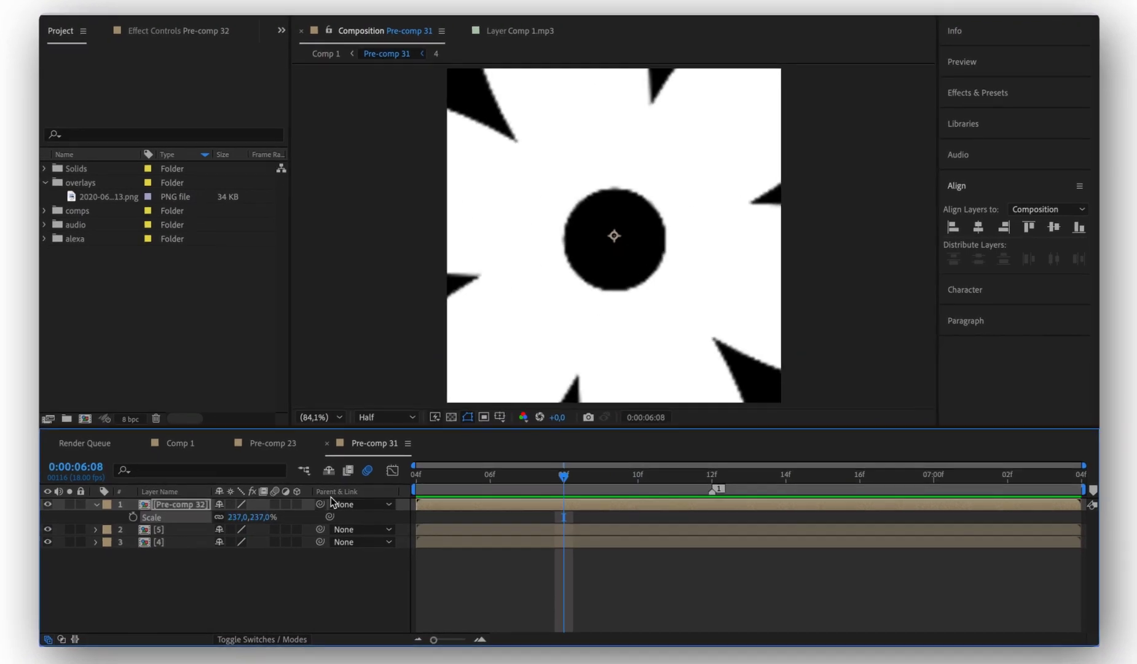
- Shrink the white solid to 19% and set clip 5's track matte to Luma Matte
{"action": "right_click", "coordinate": [234, 447]}
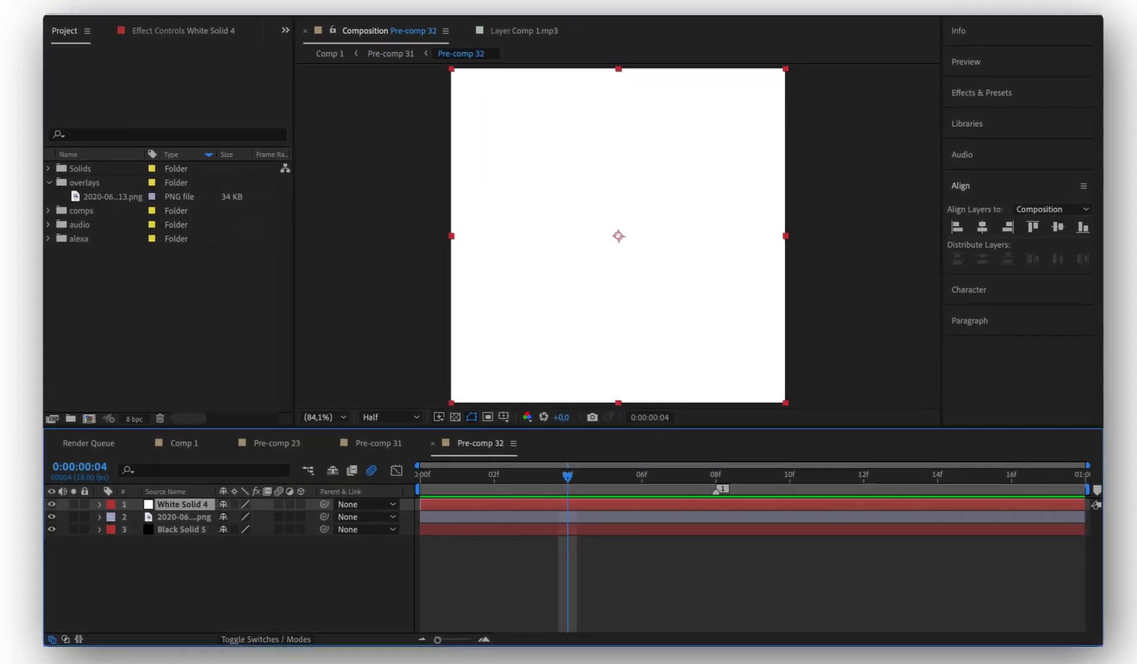
{"action": "left_click_drag", "start_coordinate": [241, 523], "coordinate": [179, 522]}
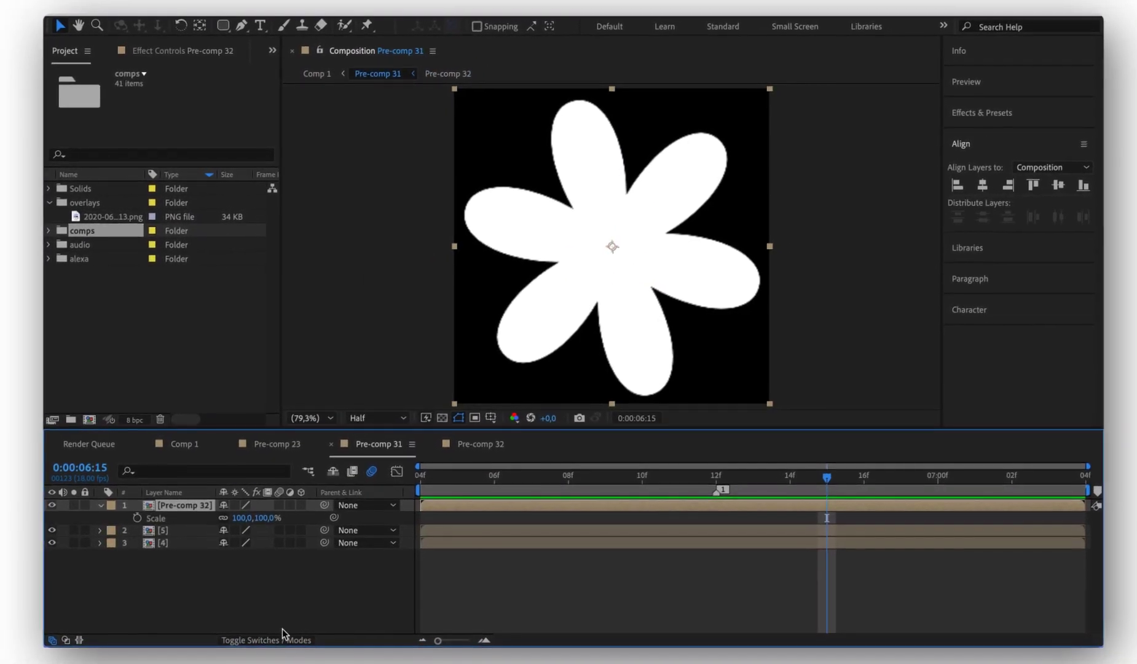
{"action": "left_click", "coordinate": [264, 641]}
{"action": "left_click", "coordinate": [308, 530]}
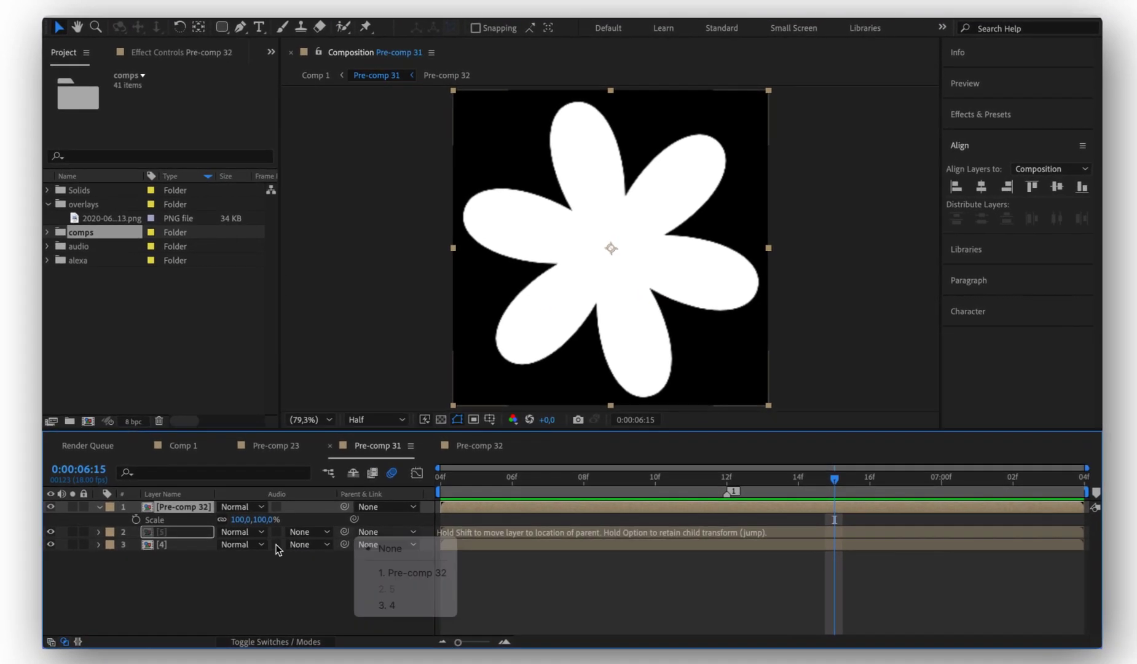
{"action": "left_click", "coordinate": [362, 604]}
{"action": "key", "text": "Home"}
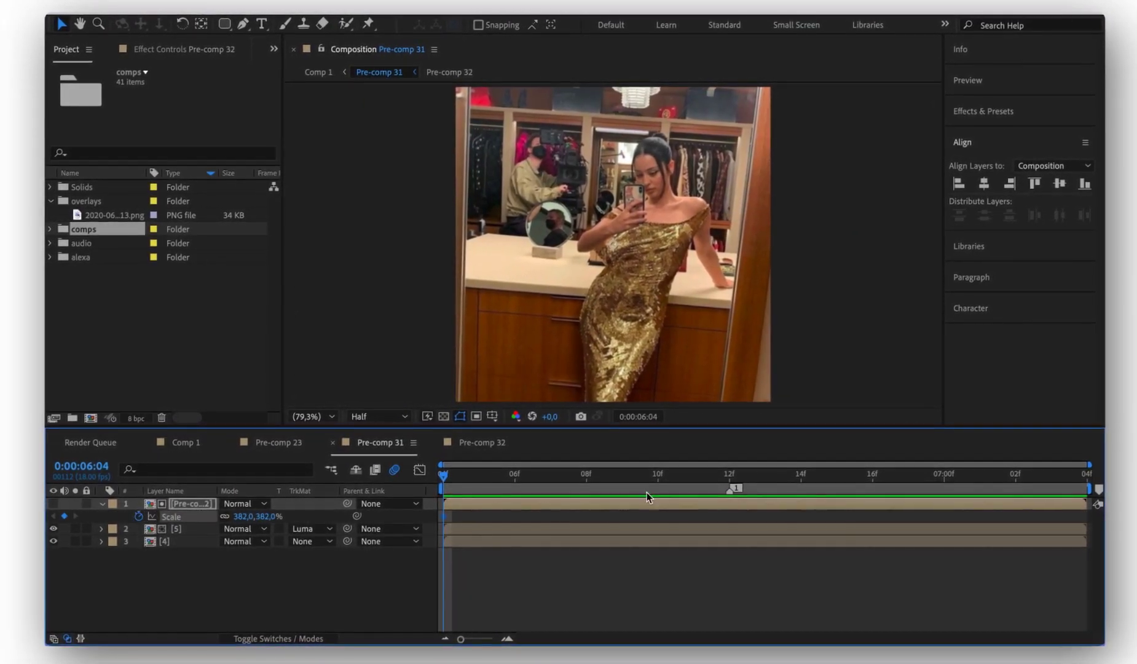
- Apply Easy Ease to the flower pre-comp's Scale and Rotation keyframes
{"action": "key", "text": "space"}
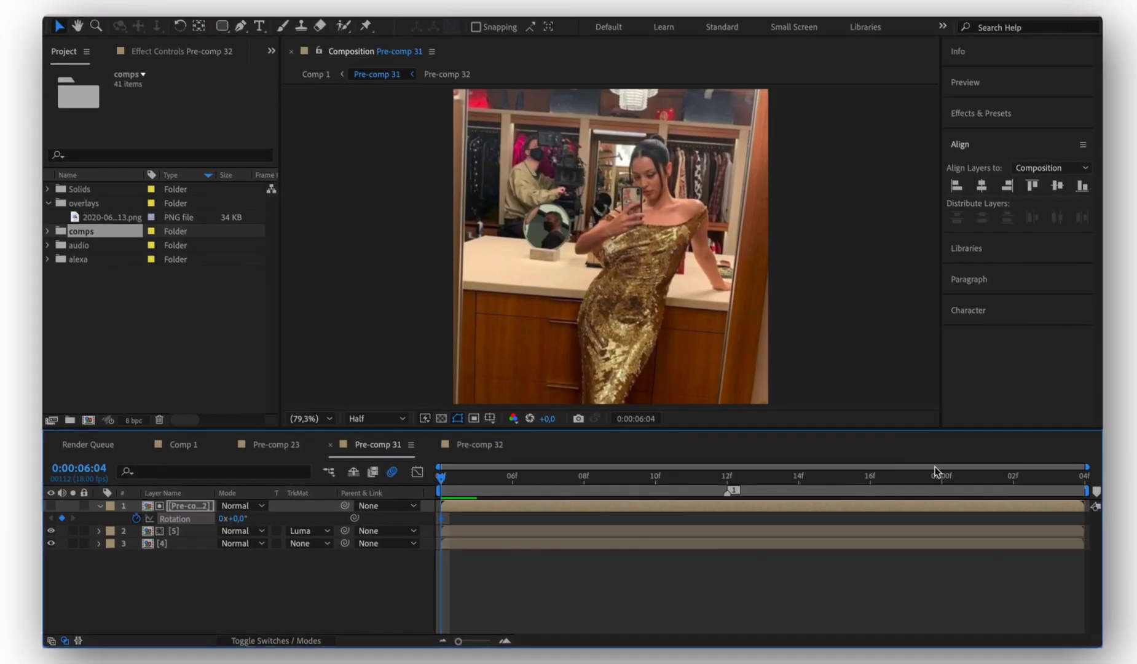
{"action": "key", "text": "space"}
{"action": "key", "text": "r"}
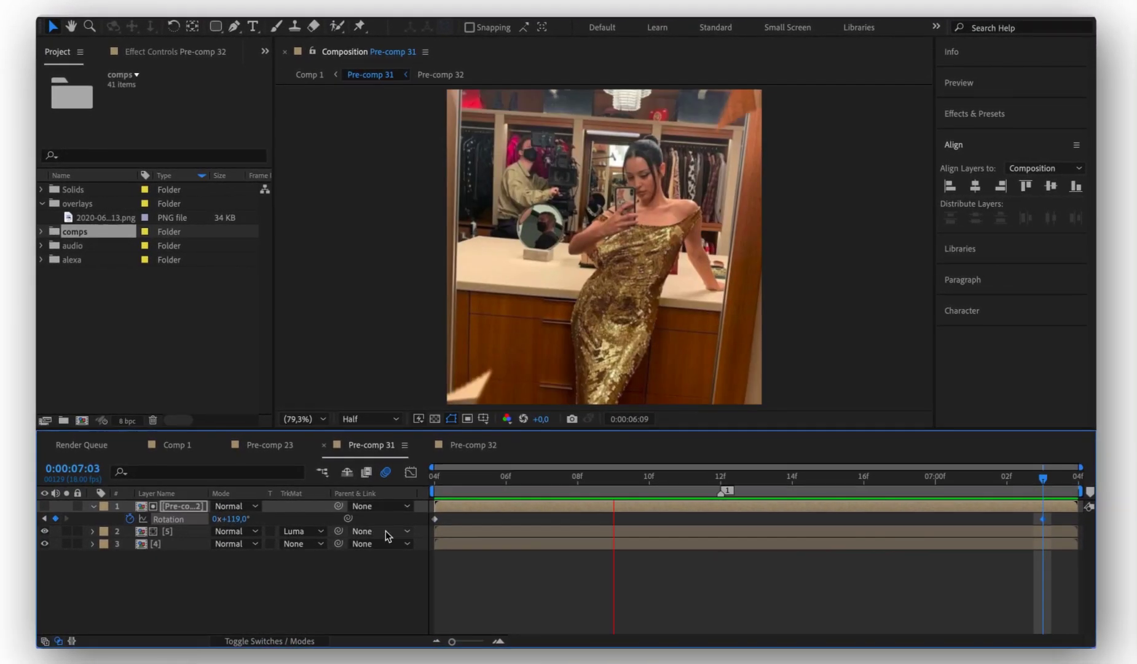
{"action": "right_click", "coordinate": [442, 518]}
{"action": "mouse_move", "coordinate": [541, 632]}
{"action": "left_click", "coordinate": [669, 537]}
{"action": "left_click", "coordinate": [310, 640]}
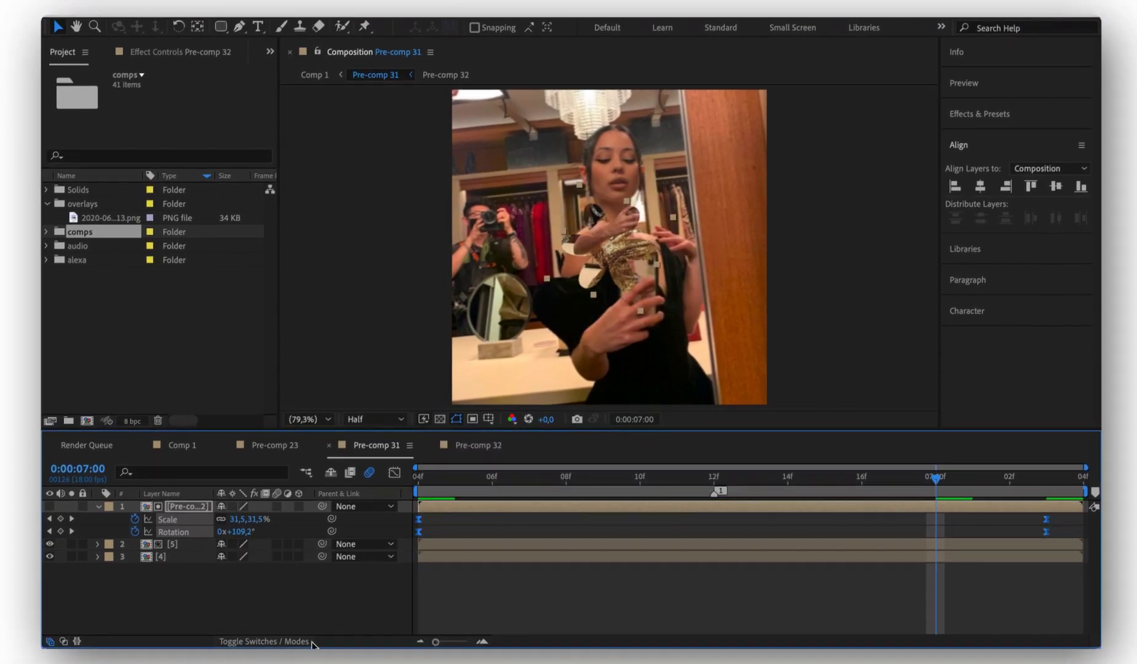
- Pull the Scale and Rotation bezier handles in the Graph Editor and re-ease the keyframes
{"action": "left_click", "coordinate": [397, 475]}
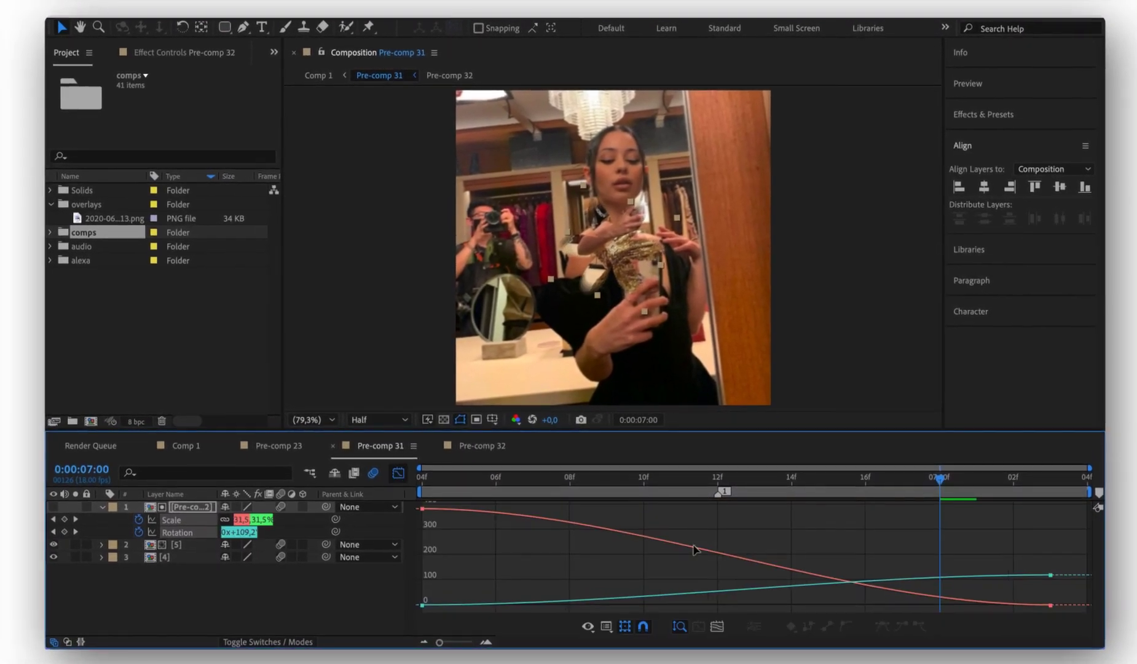
{"action": "left_click", "coordinate": [681, 595]}
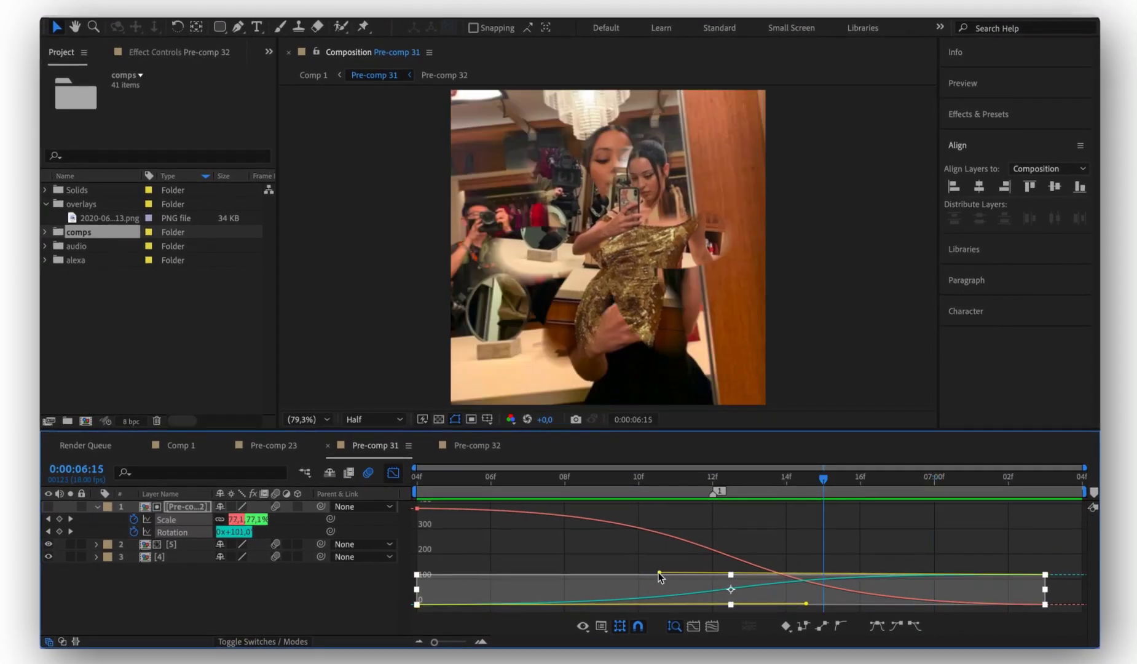
{"action": "left_click", "coordinate": [701, 547]}
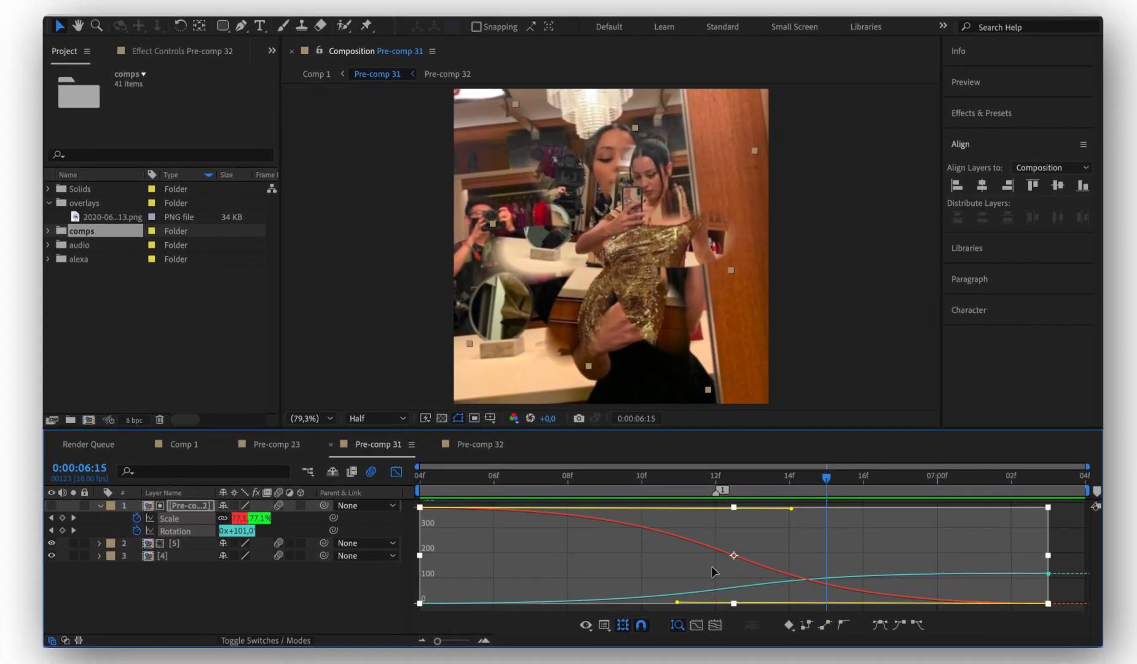
{"action": "left_click", "coordinate": [738, 585]}
{"action": "left_click_drag", "start_coordinate": [689, 576], "coordinate": [678, 573]}
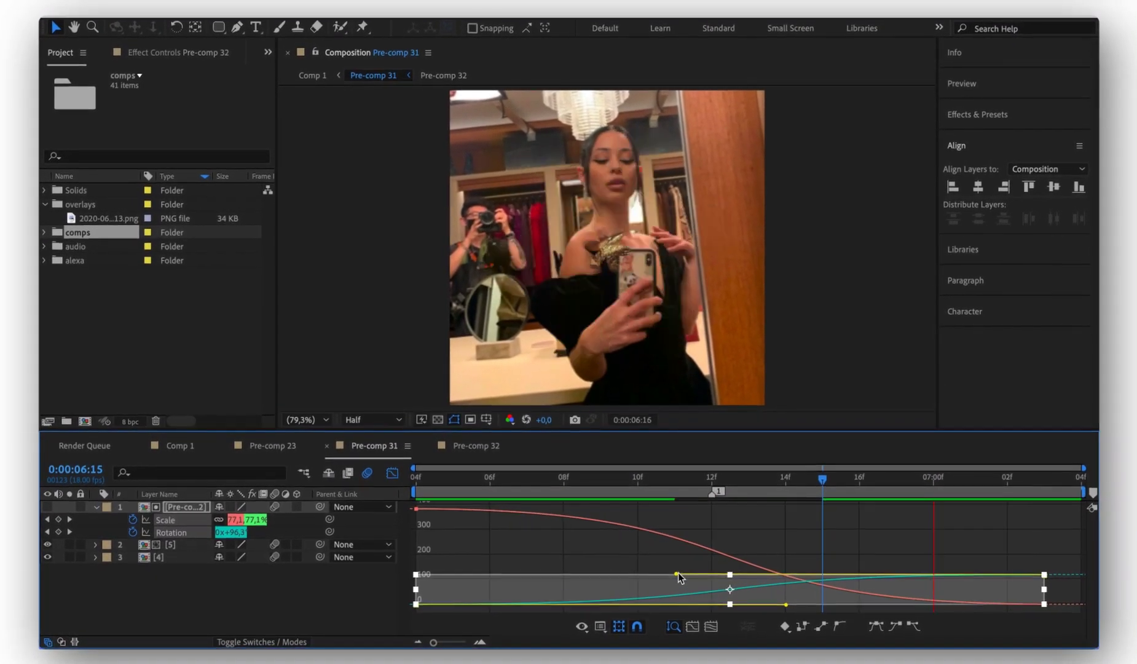
{"action": "key", "text": "space"}
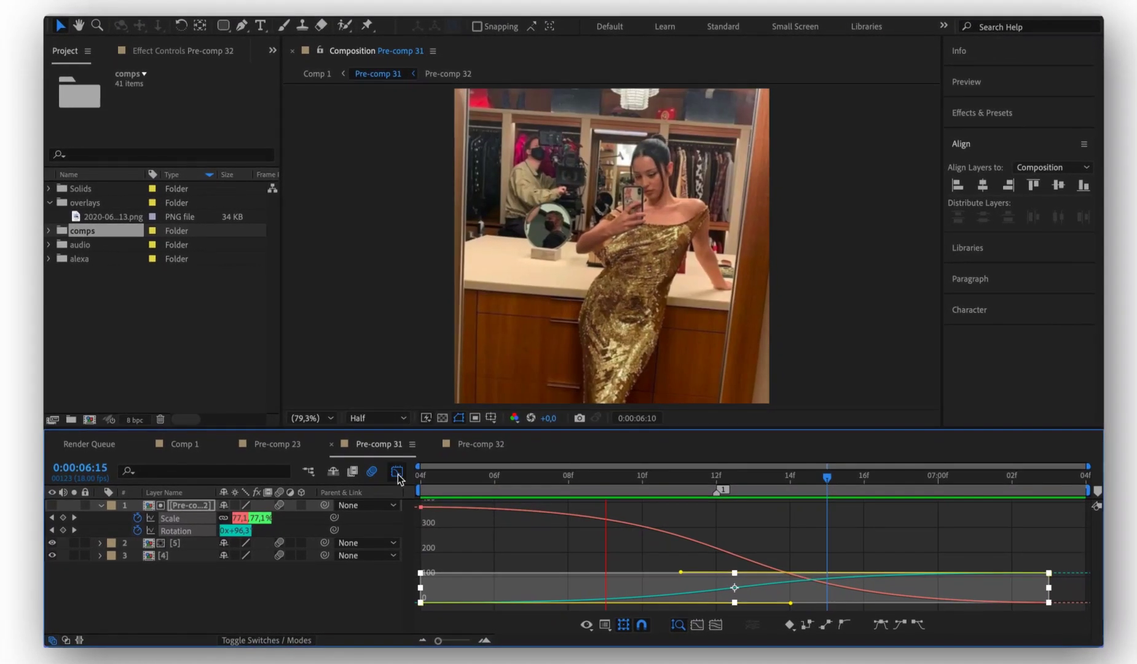
{"action": "left_click", "coordinate": [395, 472]}
{"action": "right_click", "coordinate": [415, 518]}
{"action": "left_click", "coordinate": [641, 531]}
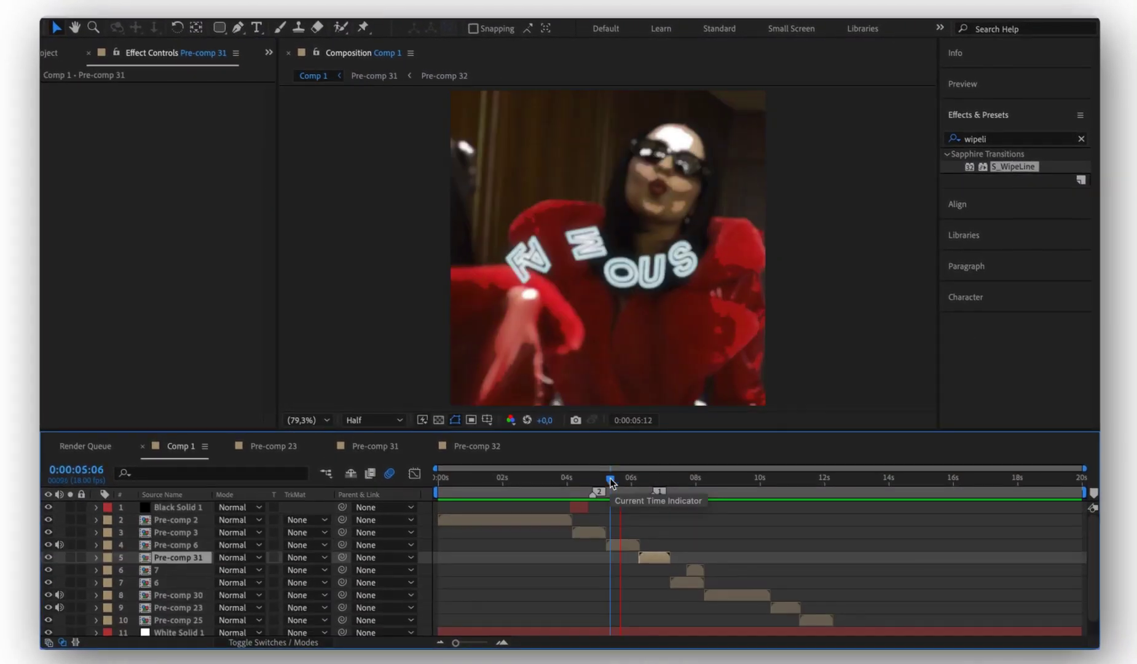
- Open Pre-comp 31 at the NOTHING WAS moment near 6 seconds and show its layer Rotation
{"action": "left_click_drag", "start_coordinate": [612, 479], "coordinate": [634, 479]}
{"action": "double_click", "coordinate": [654, 556]}
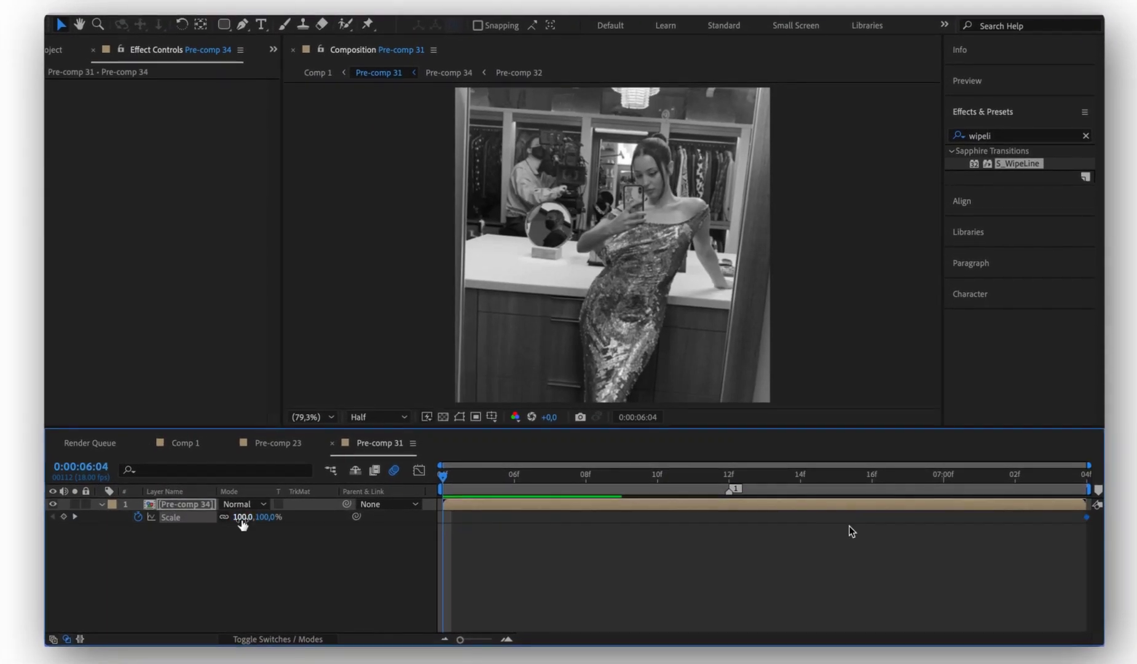
{"action": "key", "text": "r"}
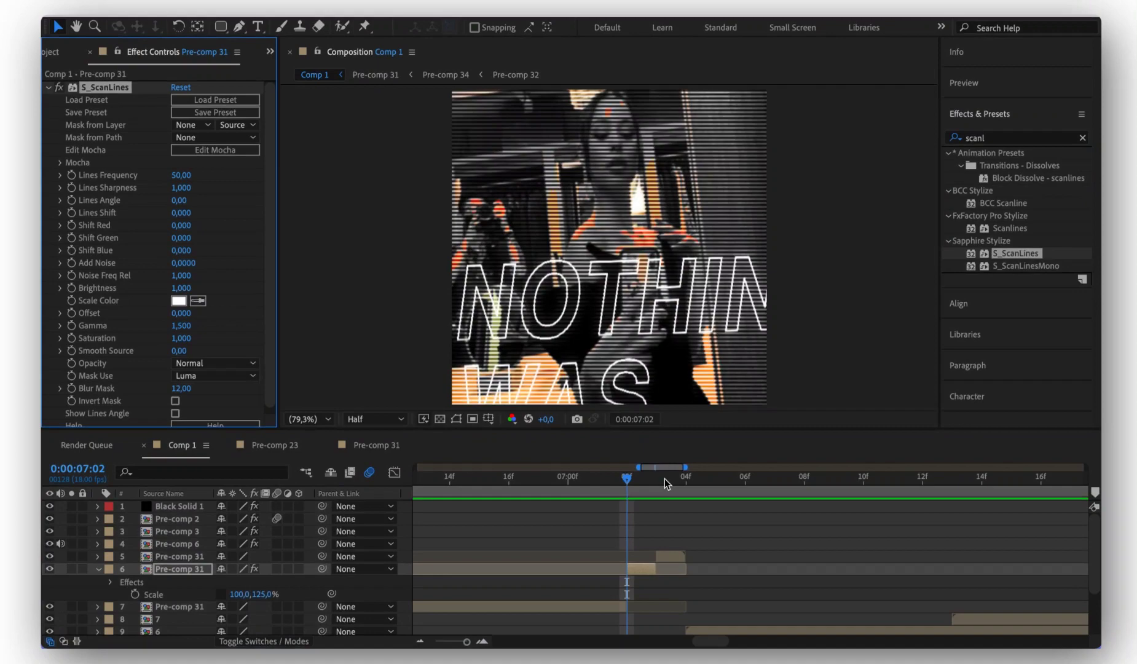
- Check Pre-comp 31's Scale at 07:03, then review the blurred Pre-comp 6 transition around 05:00
{"action": "left_click", "coordinate": [664, 478]}
{"action": "left_click", "coordinate": [336, 556]}
{"action": "key", "text": "s"}
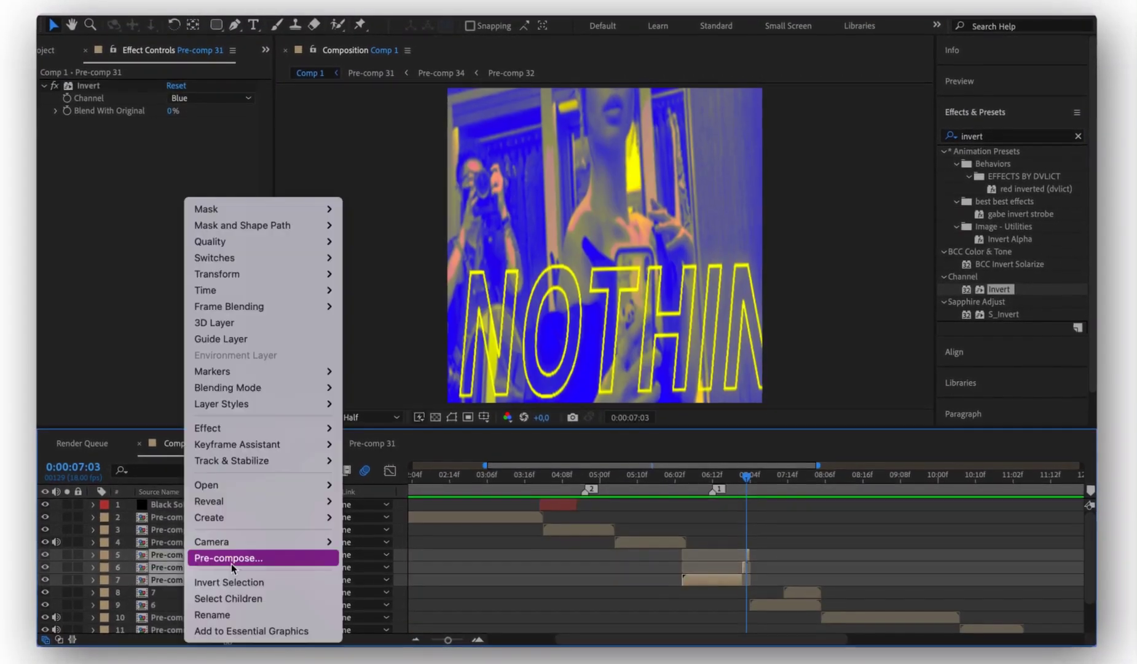
{"action": "left_click_drag", "start_coordinate": [739, 484], "coordinate": [622, 484]}
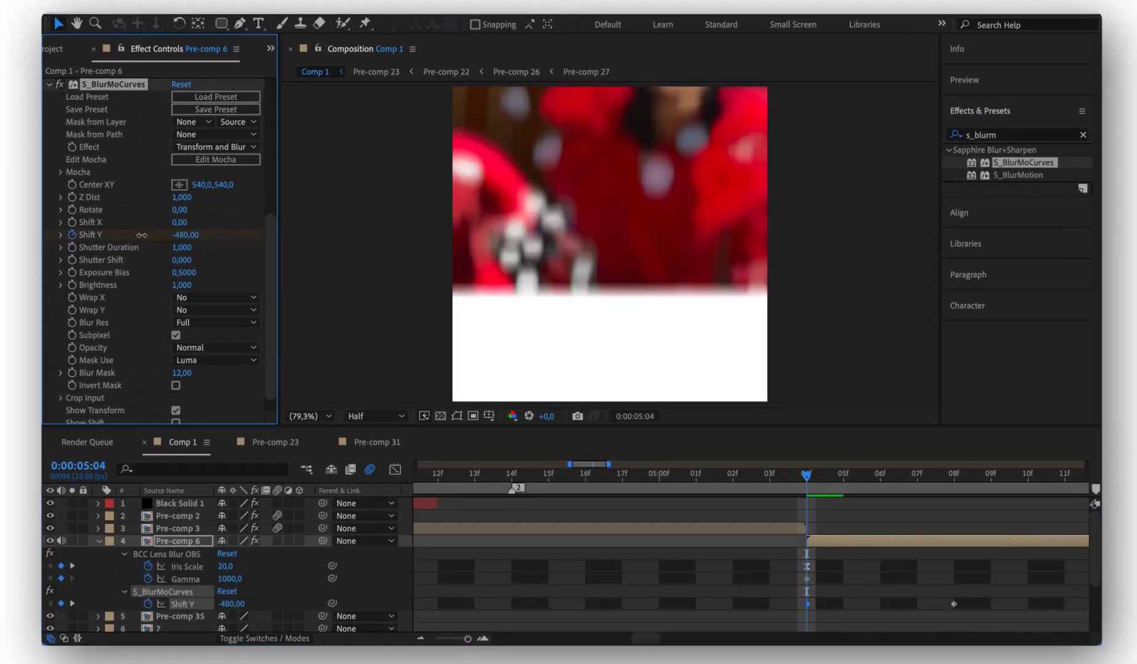
{"action": "left_click", "coordinate": [725, 477]}
{"action": "type", "text": "timesl"}
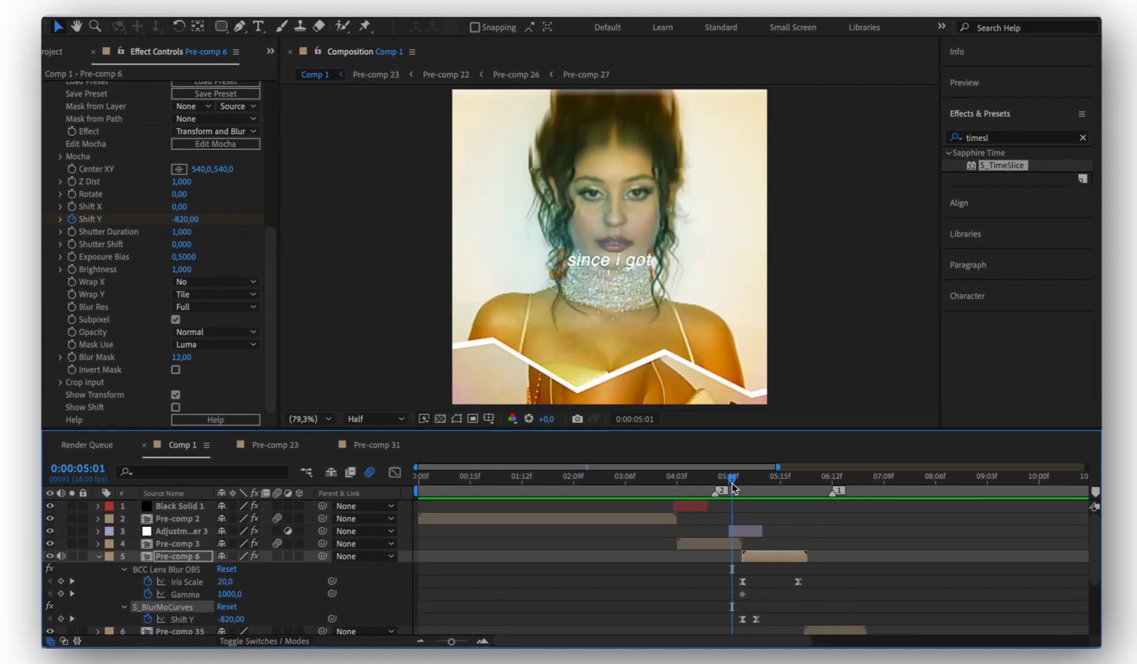
- Pre-compose the transition layers, scale clip 7 to 87% and round its top mask corners into an arch
{"action": "right_click", "coordinate": [170, 553]}
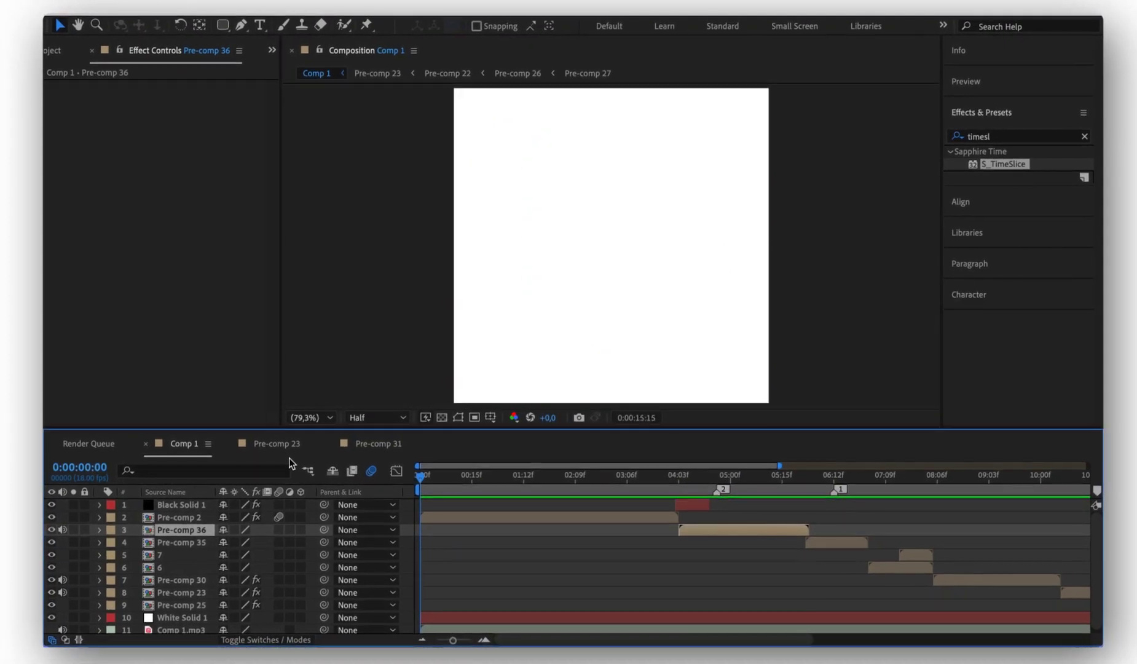
{"action": "left_click_drag", "start_coordinate": [245, 567], "coordinate": [238, 568]}
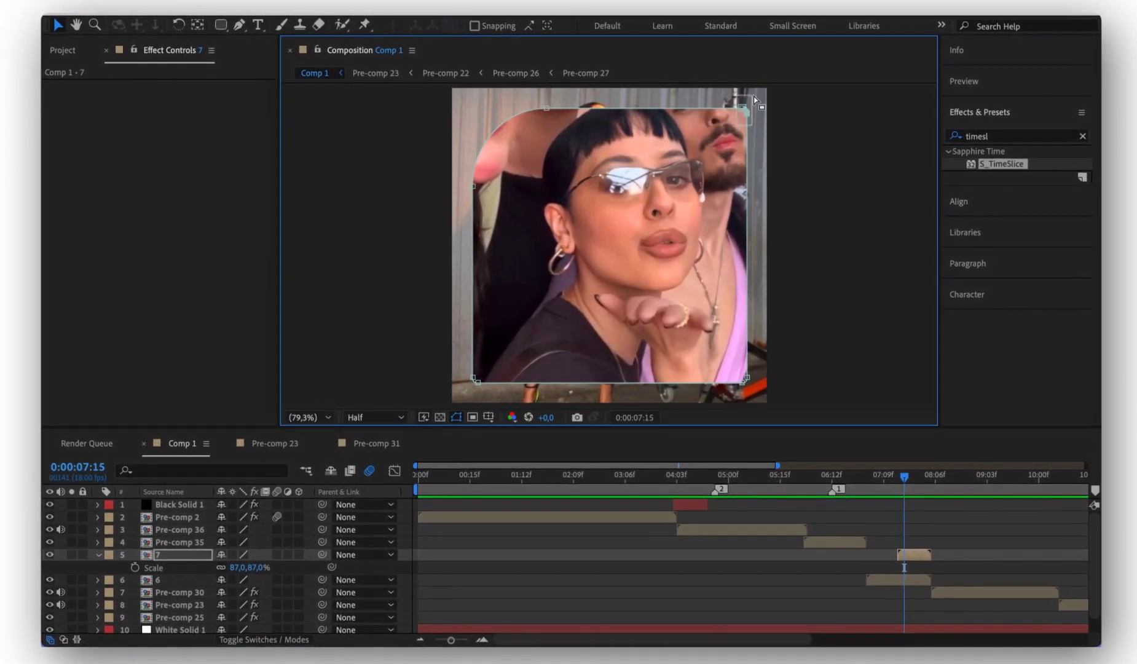
{"action": "left_click_drag", "start_coordinate": [663, 166], "coordinate": [698, 122]}
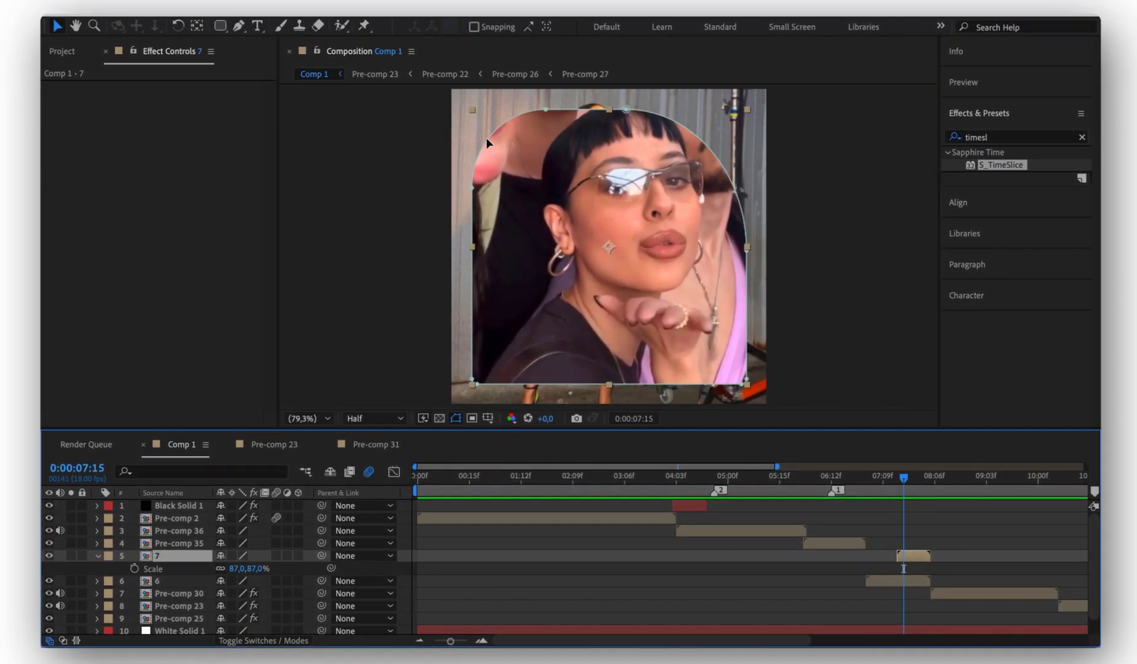
{"action": "right_click", "coordinate": [467, 191]}
{"action": "key", "text": "Escape"}
{"action": "left_click_drag", "start_coordinate": [598, 249], "coordinate": [581, 248]}
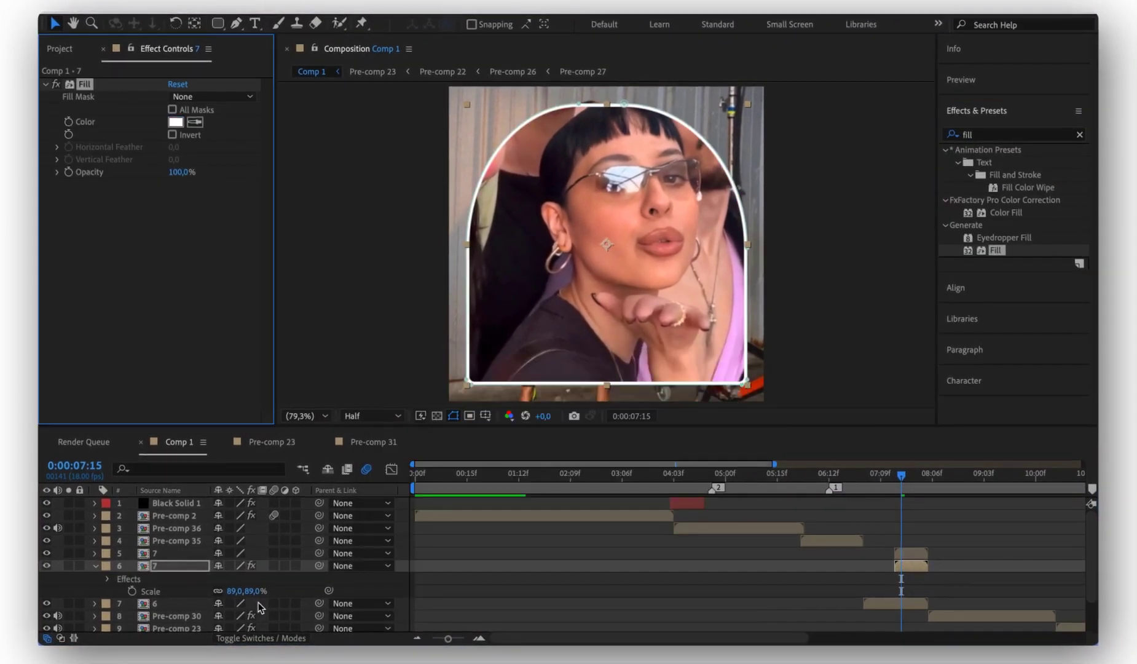
- Pre-compose the two arch layers together and show the new pre-comp's Scale
{"action": "right_click", "coordinate": [258, 566]}
{"action": "left_click", "coordinate": [258, 561]}
{"action": "key", "text": "Return"}
{"action": "key", "text": "g"}
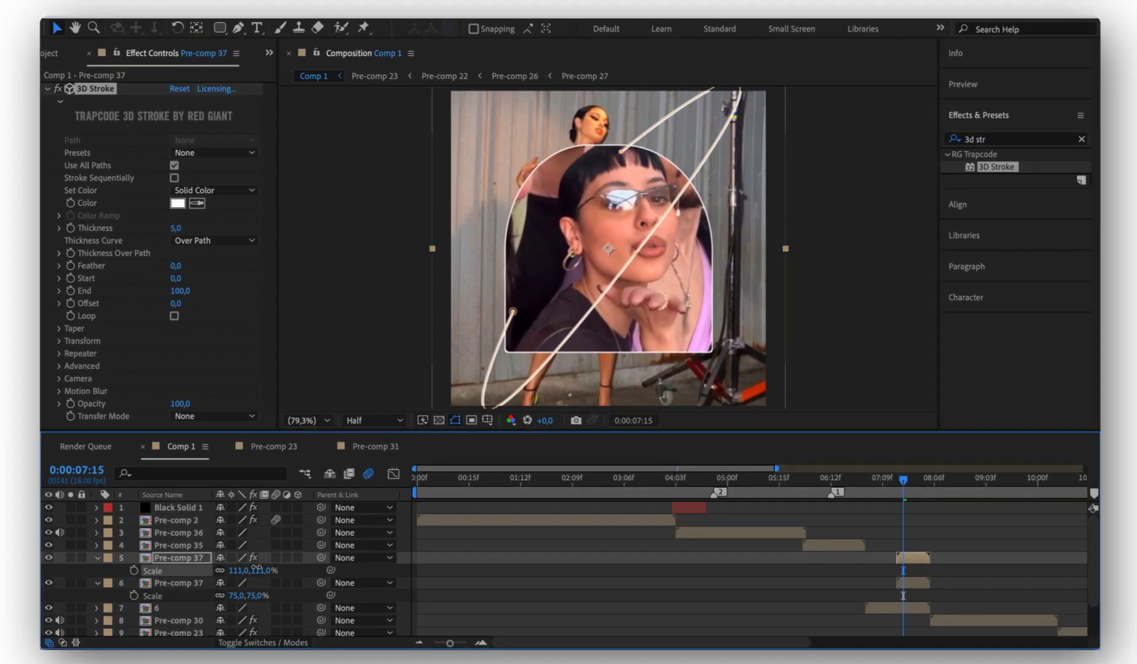
- Shrink the stroke ring layer to 104% so the ring fits around the arch
{"action": "left_click_drag", "start_coordinate": [257, 567], "coordinate": [246, 566]}
{"action": "left_click_drag", "start_coordinate": [505, 351], "coordinate": [505, 347]}
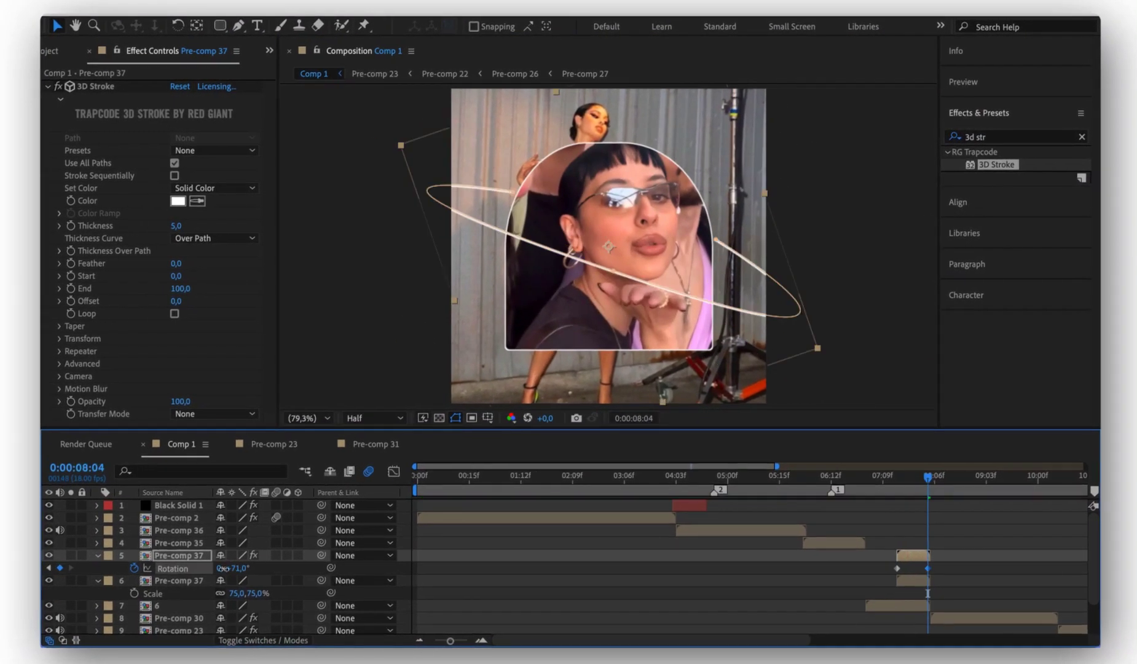
{"action": "scroll", "coordinate": [712, 218], "scroll_direction": "down", "scroll_amount": 3}
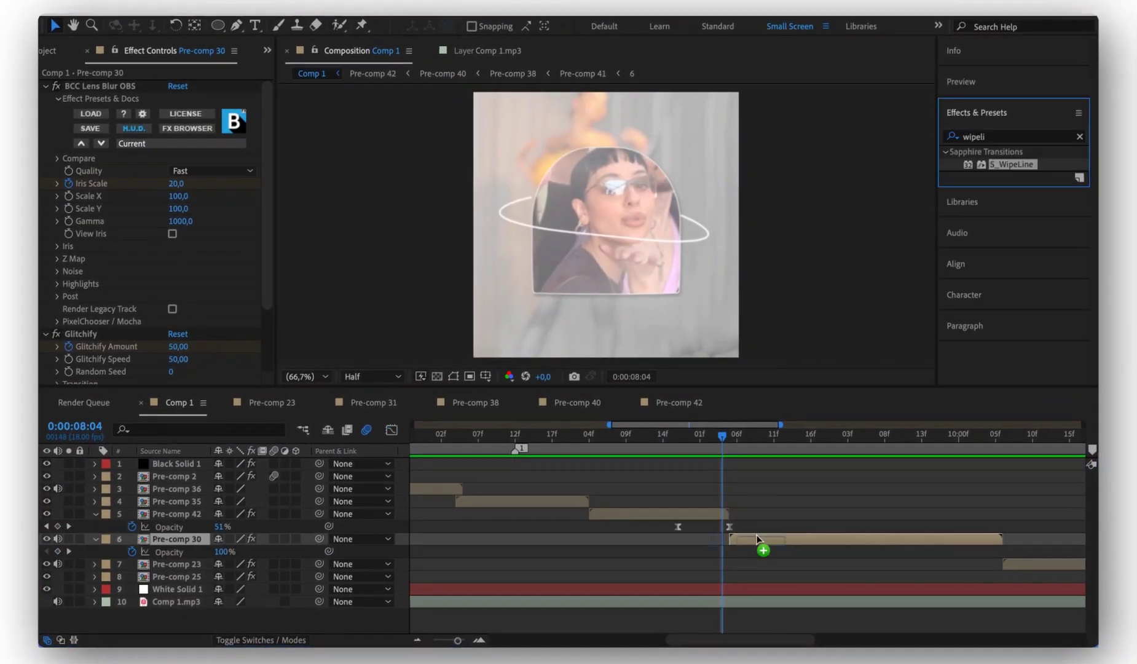
- Apply S_WipeLine to Pre-comp 30 and move the 'and i...' text layer down the stack
{"action": "left_click_drag", "start_coordinate": [757, 539], "coordinate": [758, 539]}
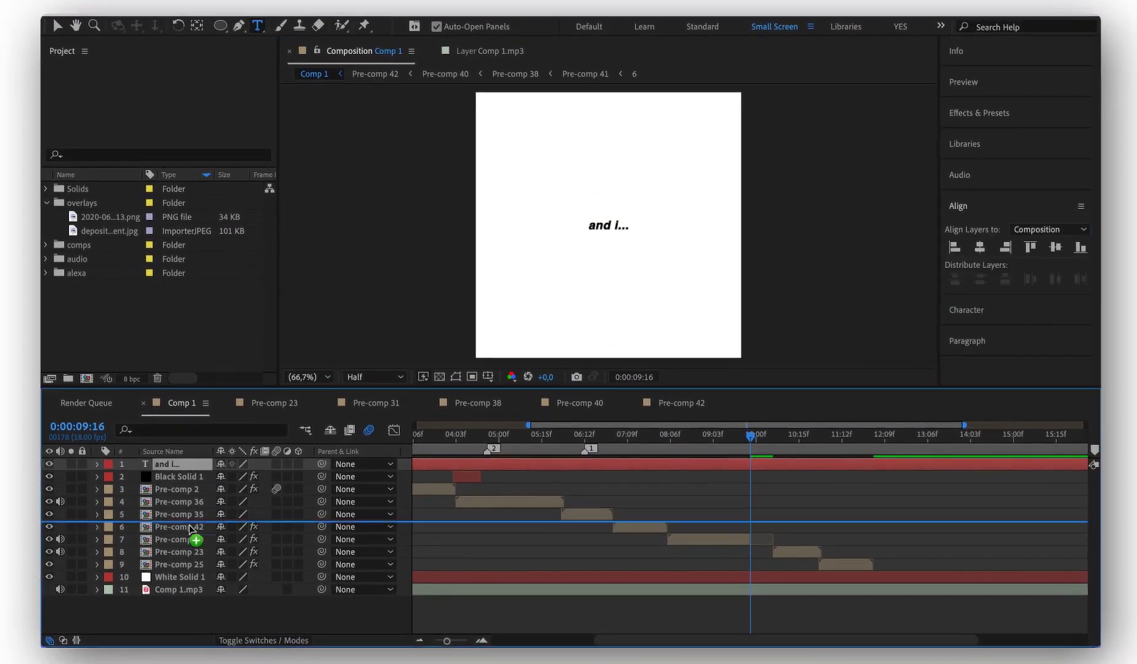
{"action": "left_click_drag", "start_coordinate": [189, 527], "coordinate": [722, 541]}
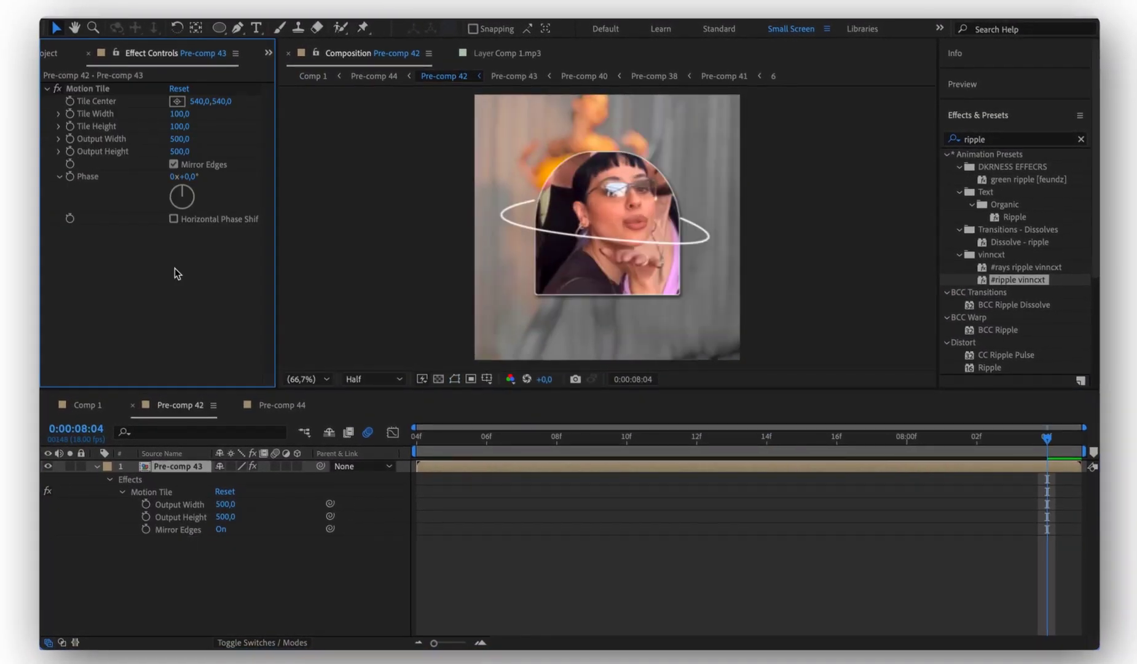
- View the Motion Tile animation curves in the Graph Editor
{"action": "left_click", "coordinate": [391, 429]}
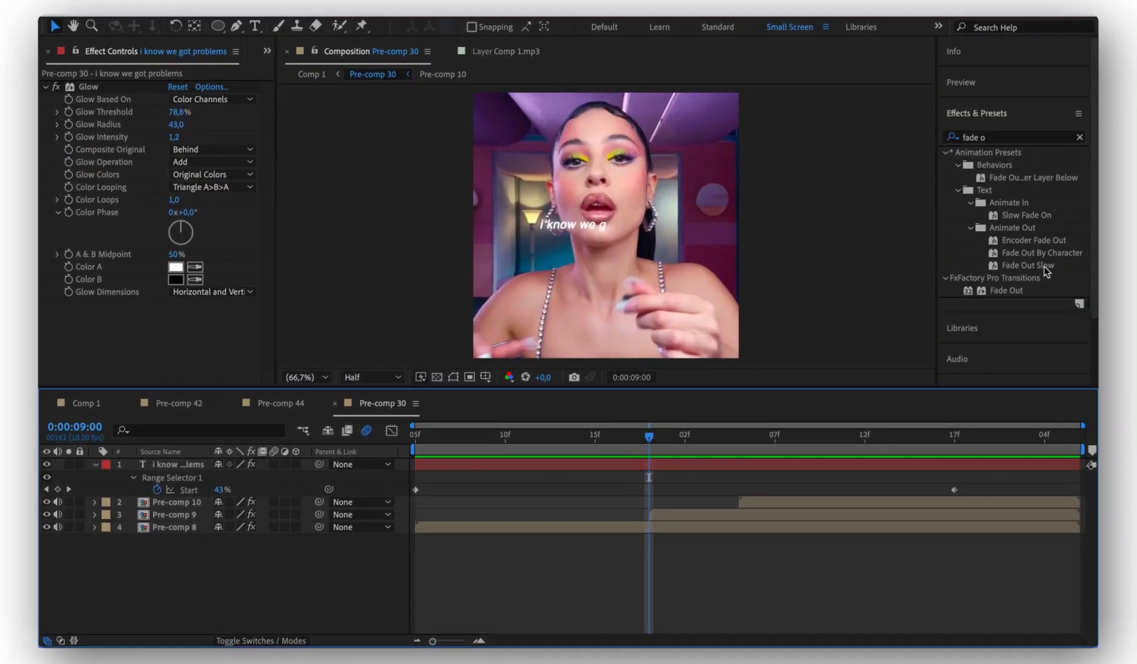
- Apply the Fade Out Slow preset to the 'i know we got problems' text layer
{"action": "double_click", "coordinate": [1027, 265]}
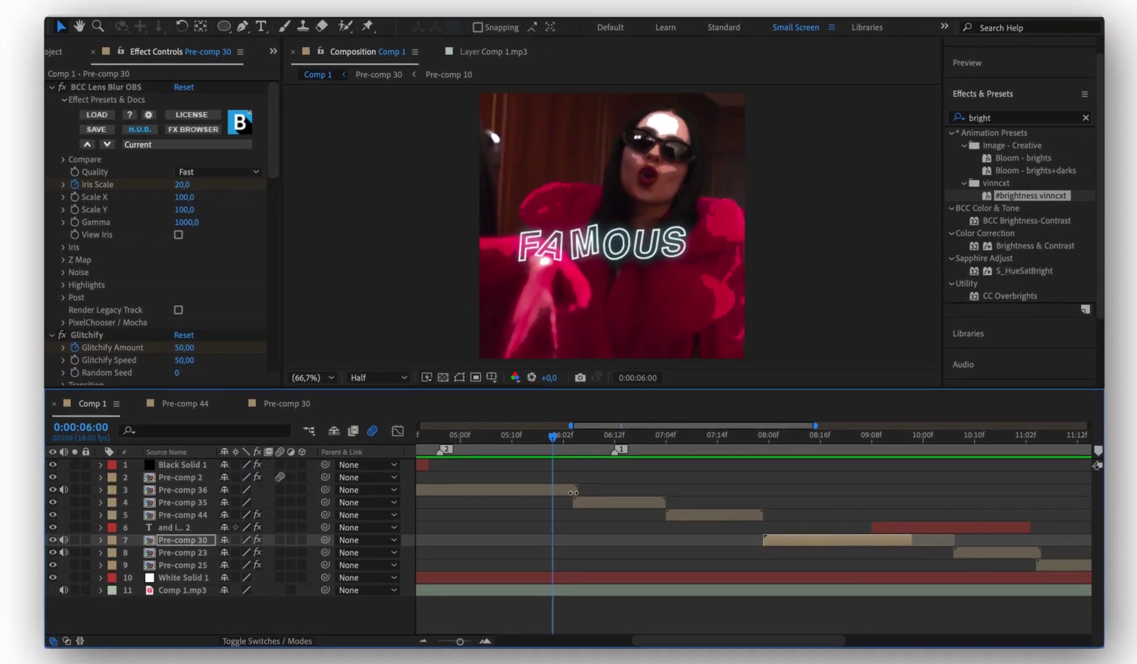
- Reveal Pre-comp 36's Scale and apply Motion Tile to Pre-comp 35
{"action": "left_click", "coordinate": [569, 490]}
{"action": "key", "text": "s"}
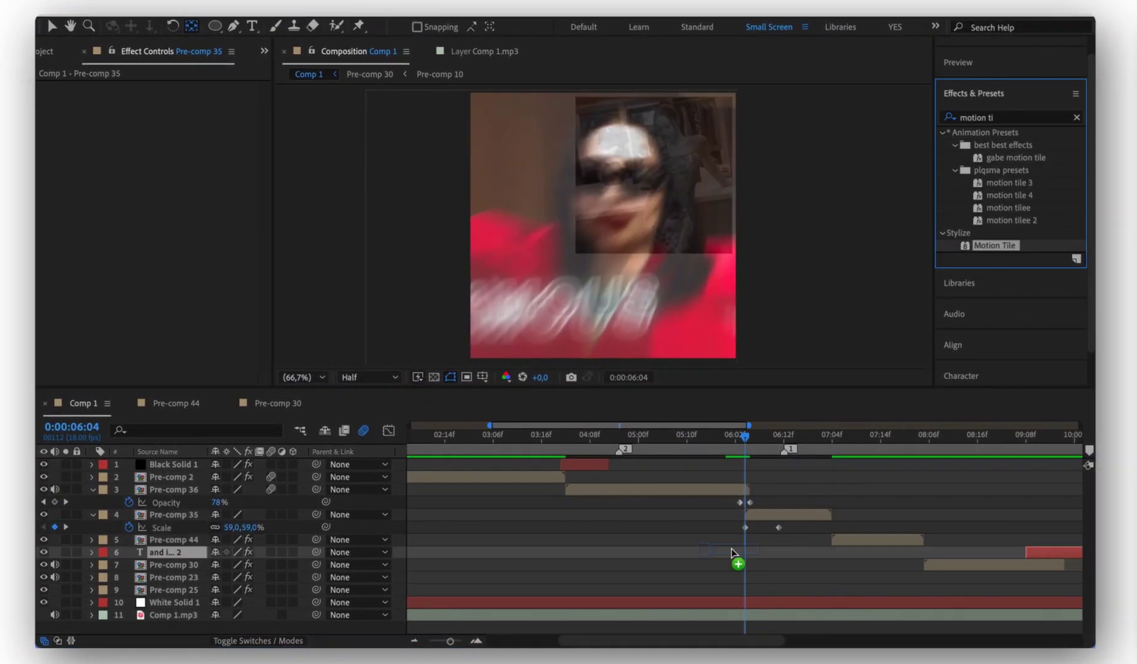
{"action": "left_click_drag", "start_coordinate": [731, 551], "coordinate": [787, 514]}
- Easy Ease the Scale keyframes, inspect their curves, then open Pre-comp 44
{"action": "right_click", "coordinate": [745, 539]}
{"action": "left_click", "coordinate": [600, 534]}
{"action": "left_click", "coordinate": [389, 430]}
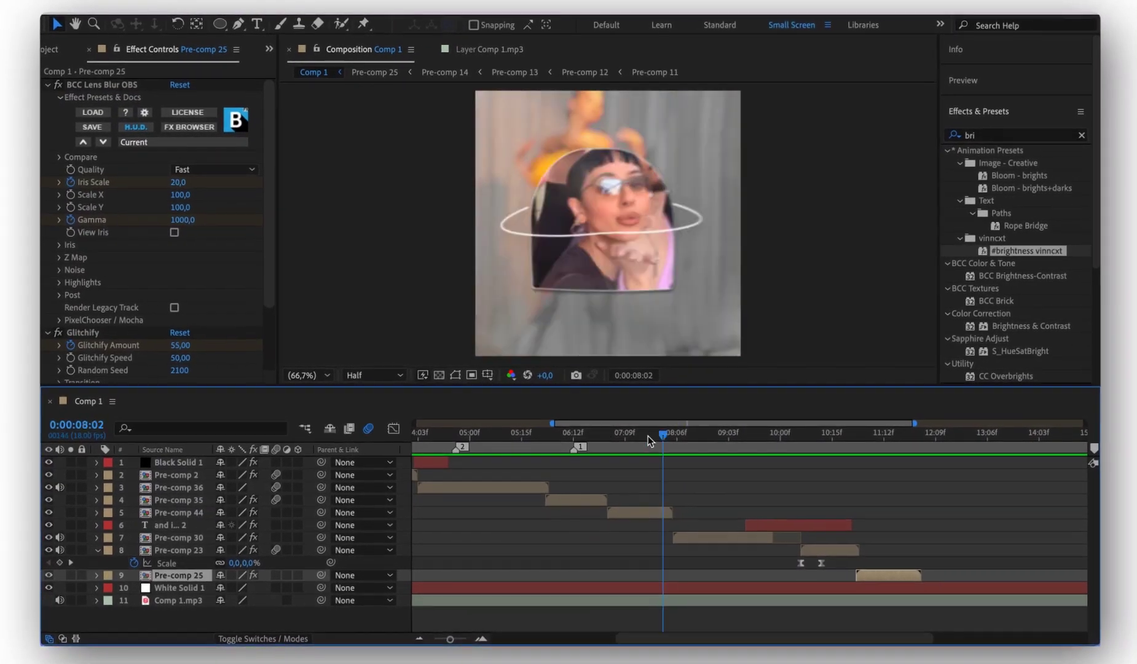
{"action": "double_click", "coordinate": [659, 513]}
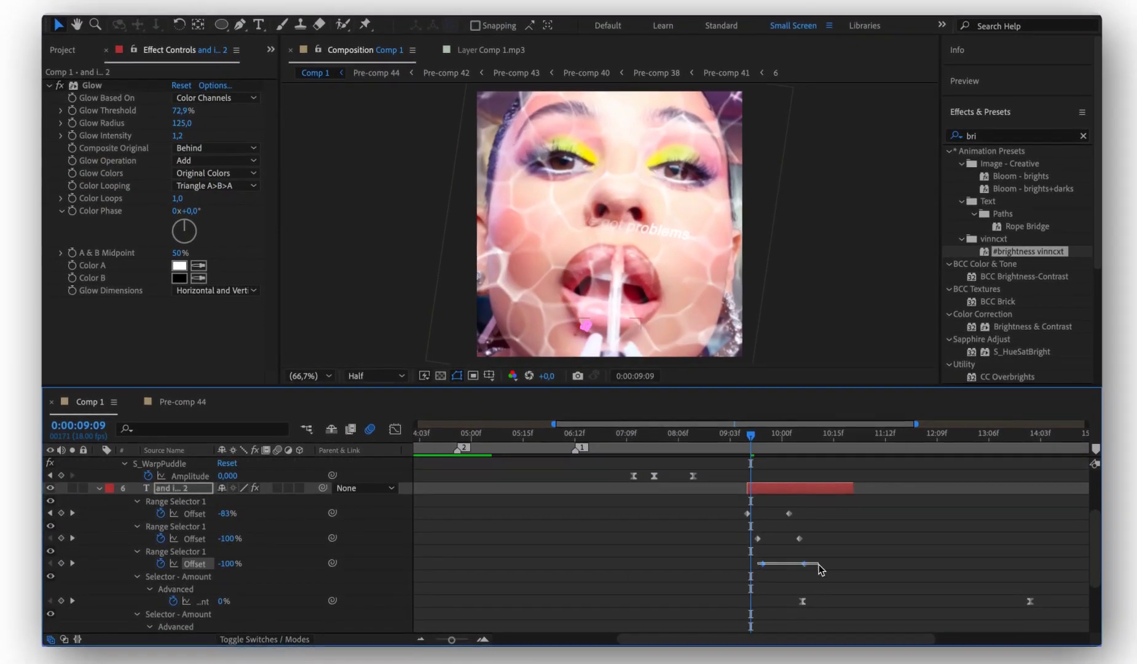
- Scrub around 10 seconds to preview the staggered 'and i...' caption reveal
{"action": "left_click_drag", "start_coordinate": [748, 441], "coordinate": [806, 451]}
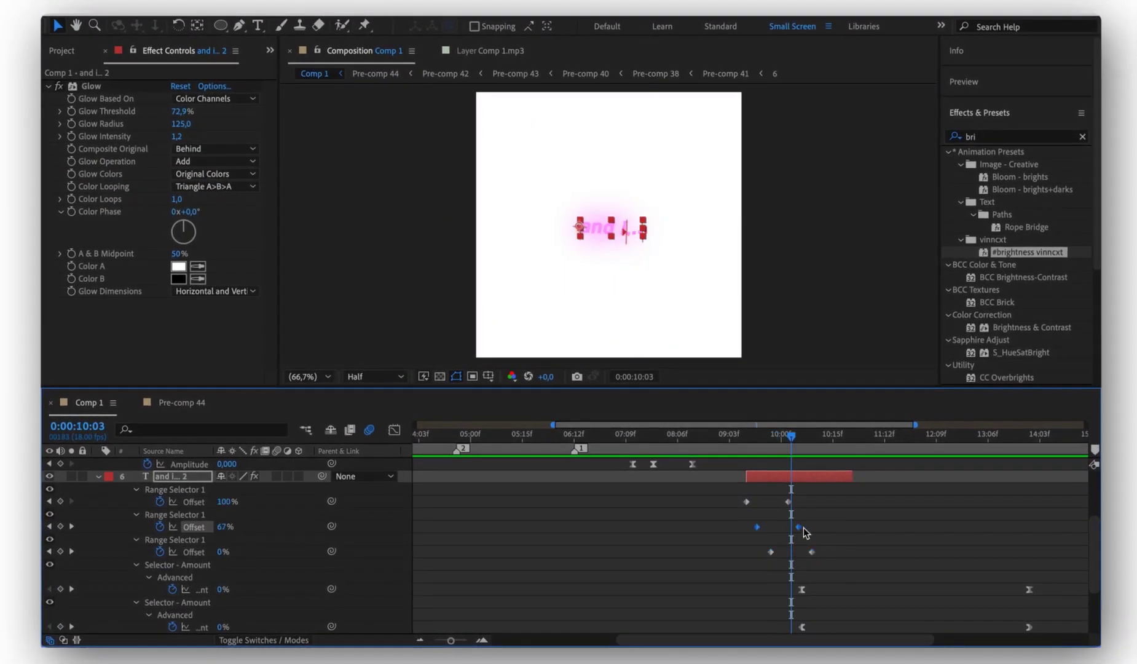